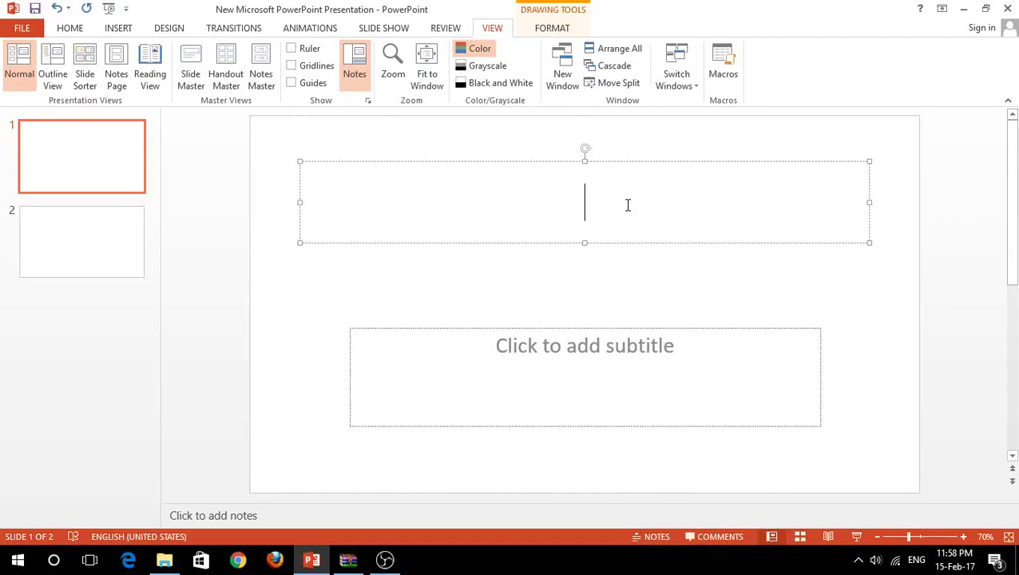
Type 'How to Add video in background of ppt' into the slide 1 title
type("Ho")
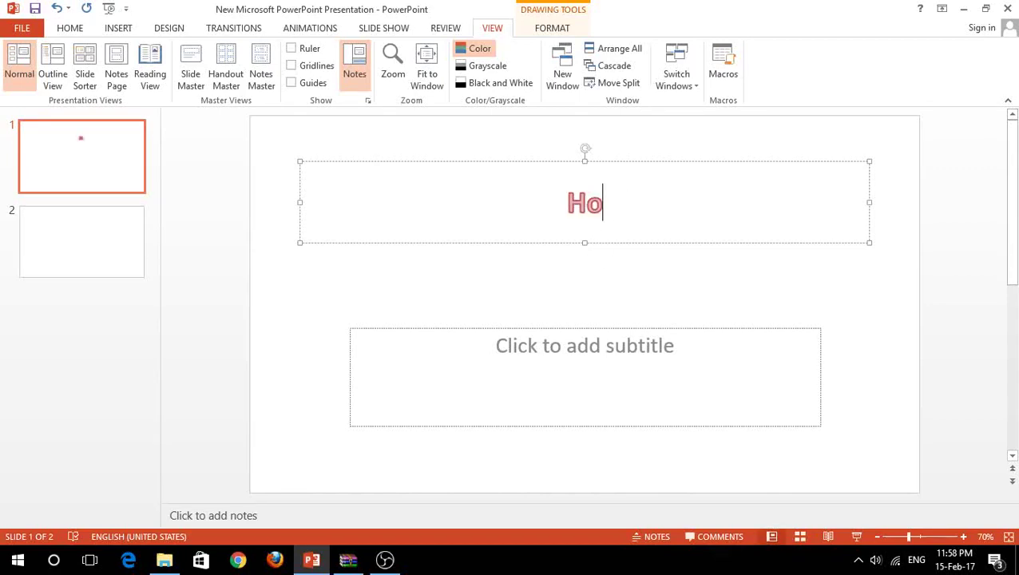
type("w t")
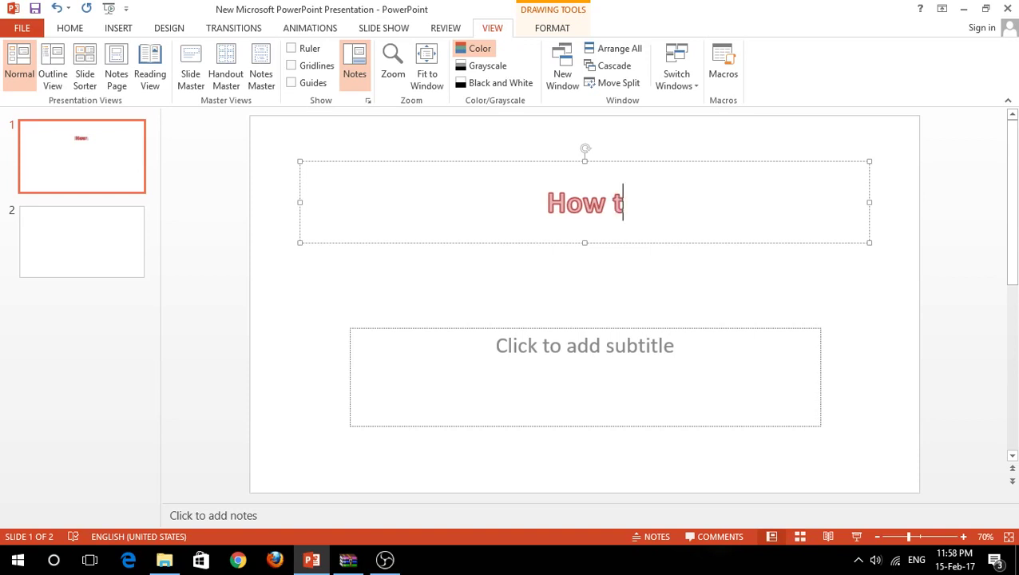
type("o ")
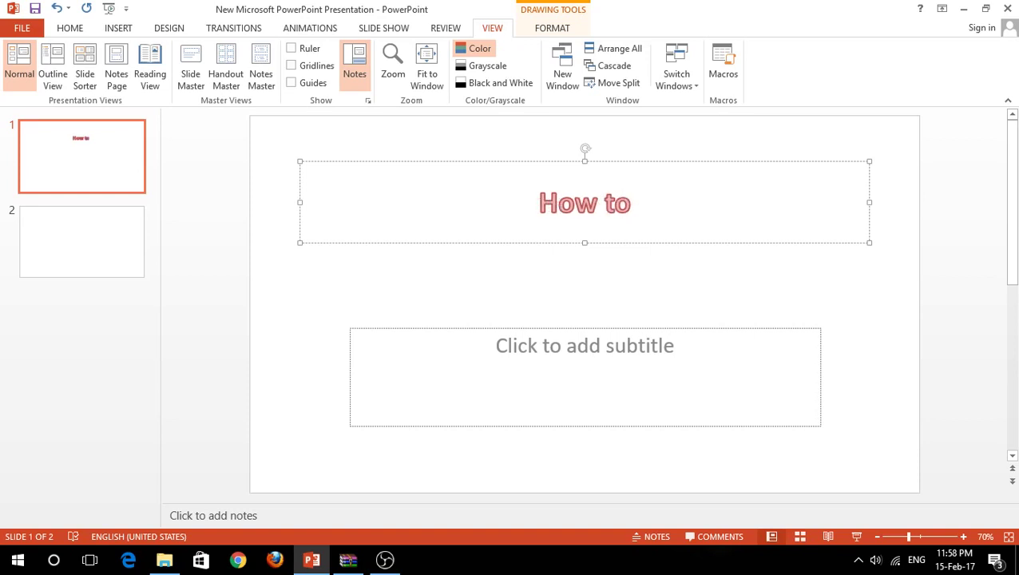
type("Add")
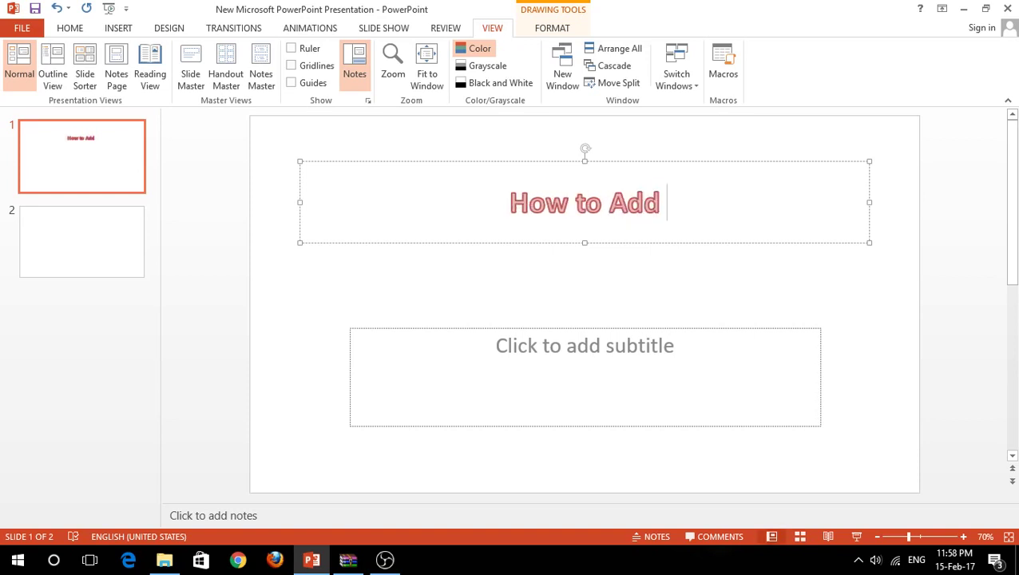
type(" video ")
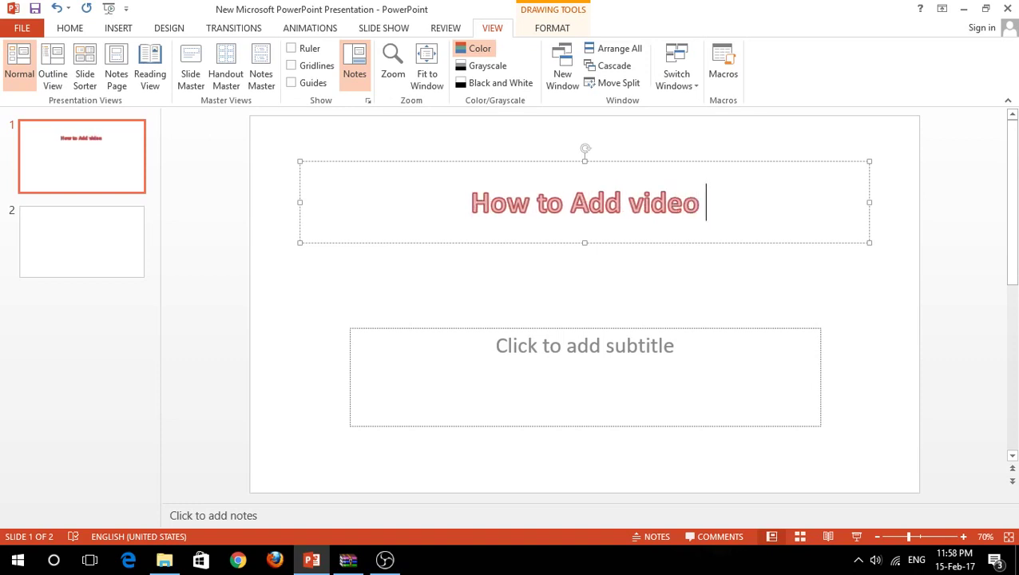
type("in ")
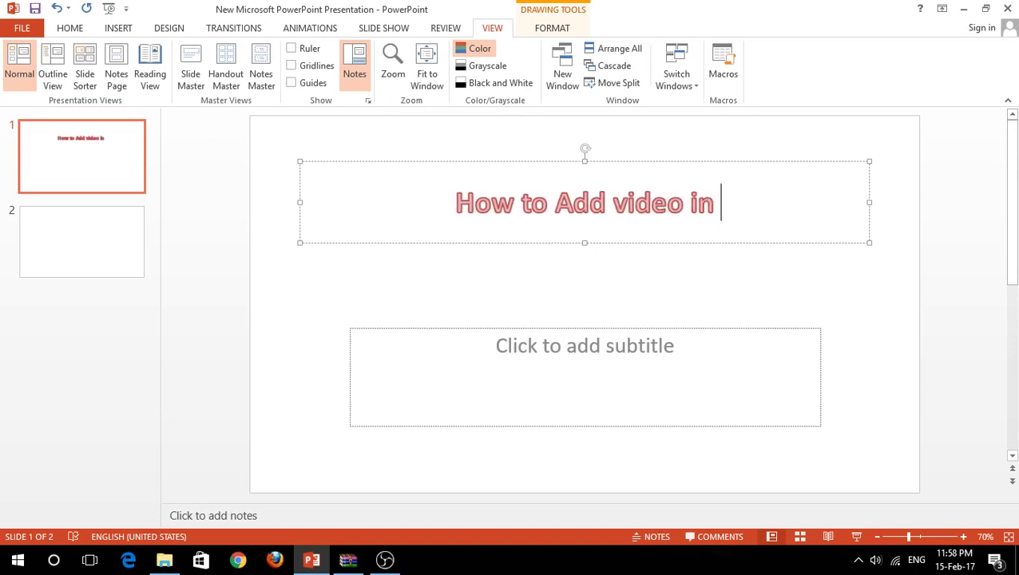
type("back")
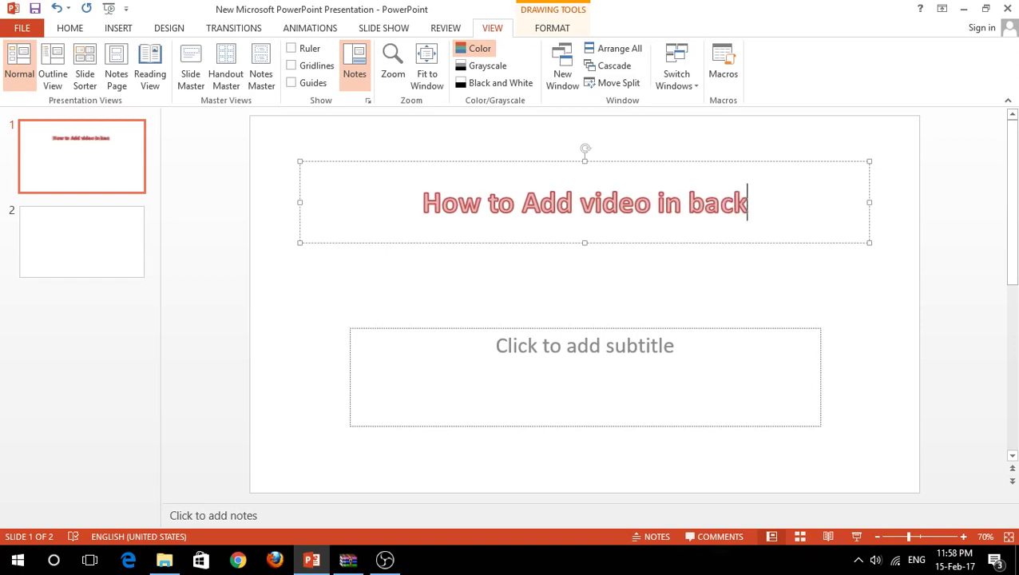
type("ground")
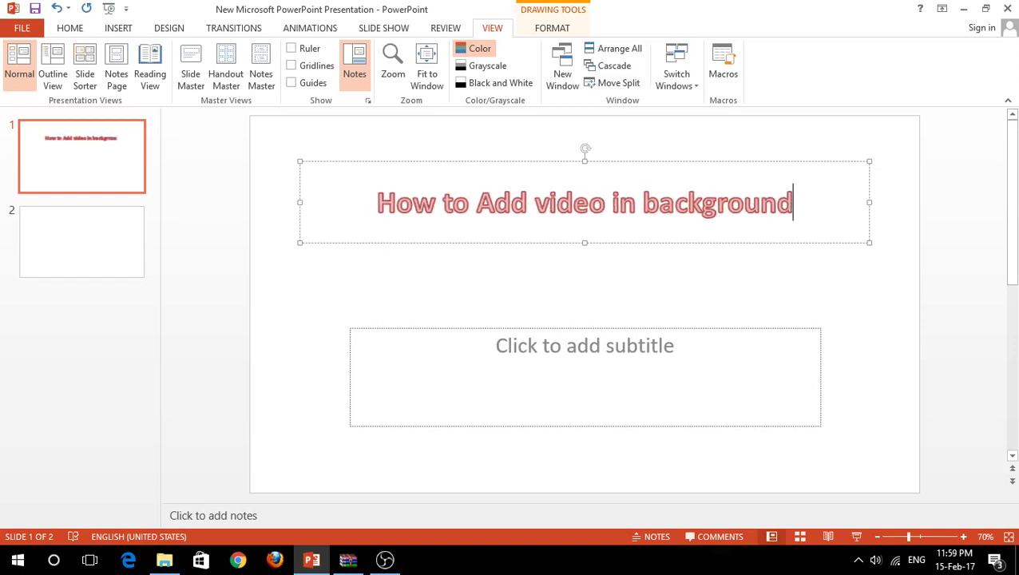
type(" of ")
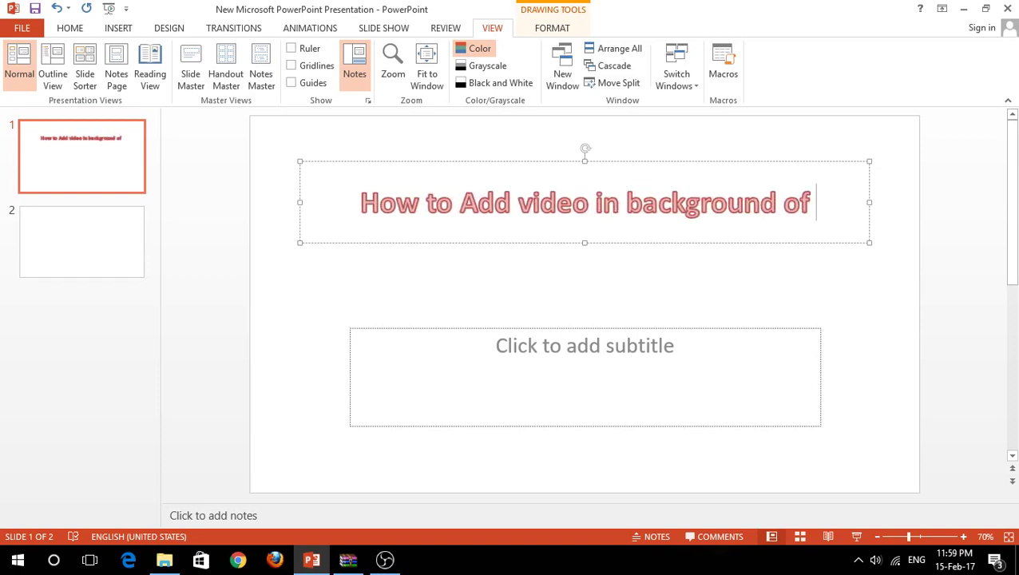
type("ppt")
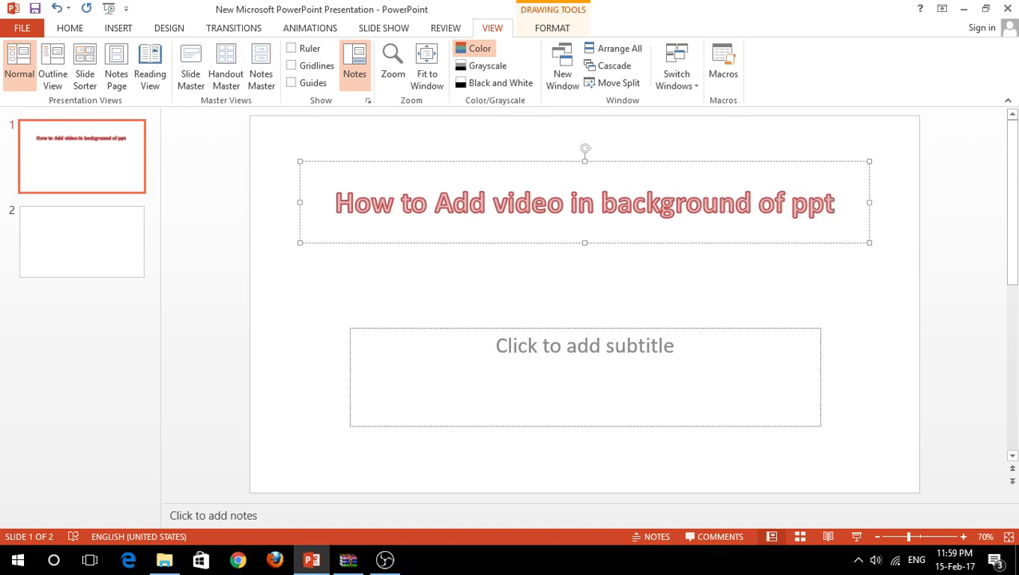
Enter the subtitle 'Its works only office 2013 and above' and select the whole line
left_click(508, 338)
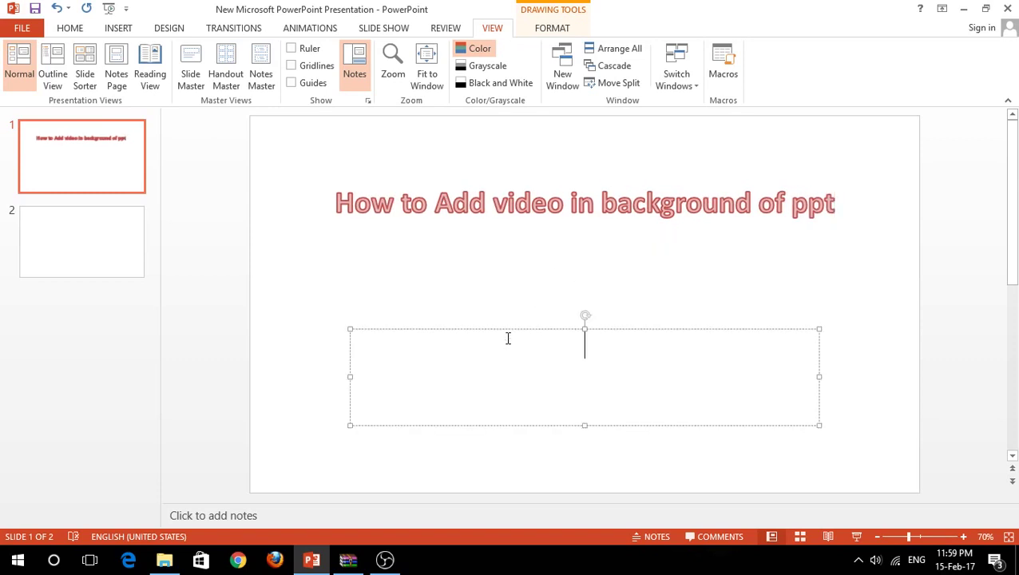
type("Its ")
type("work")
type("s onl")
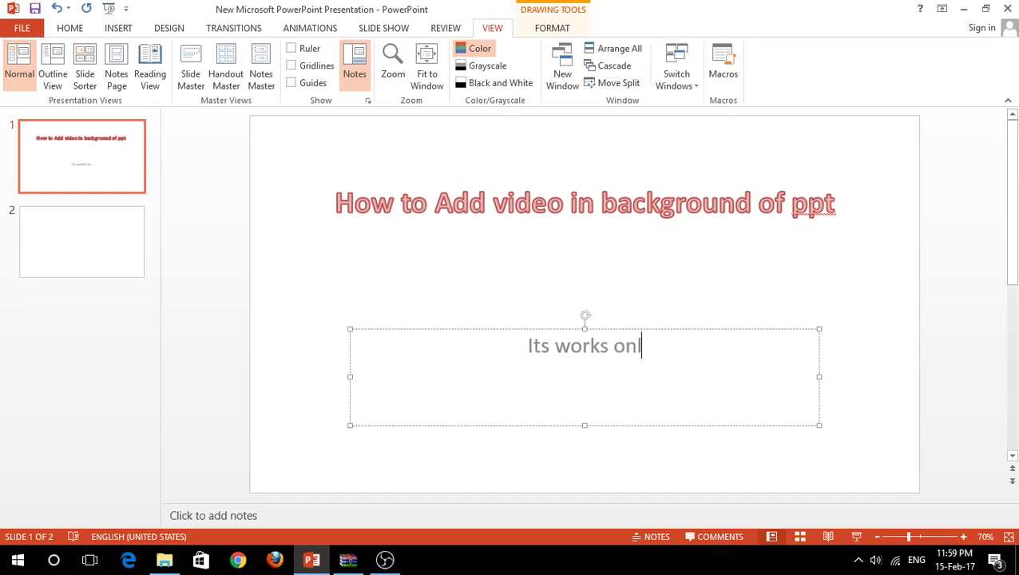
type("y off")
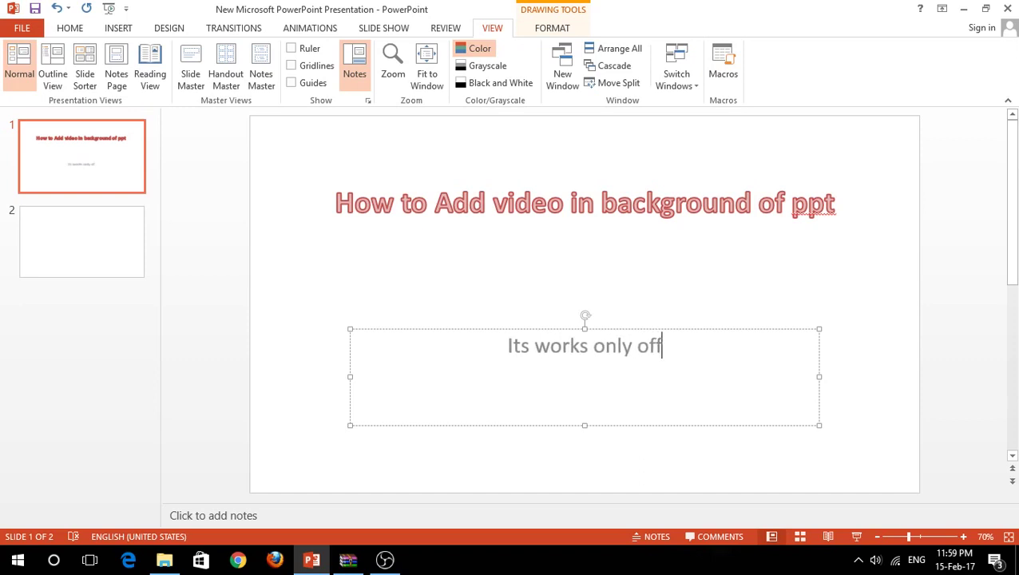
type("ice ")
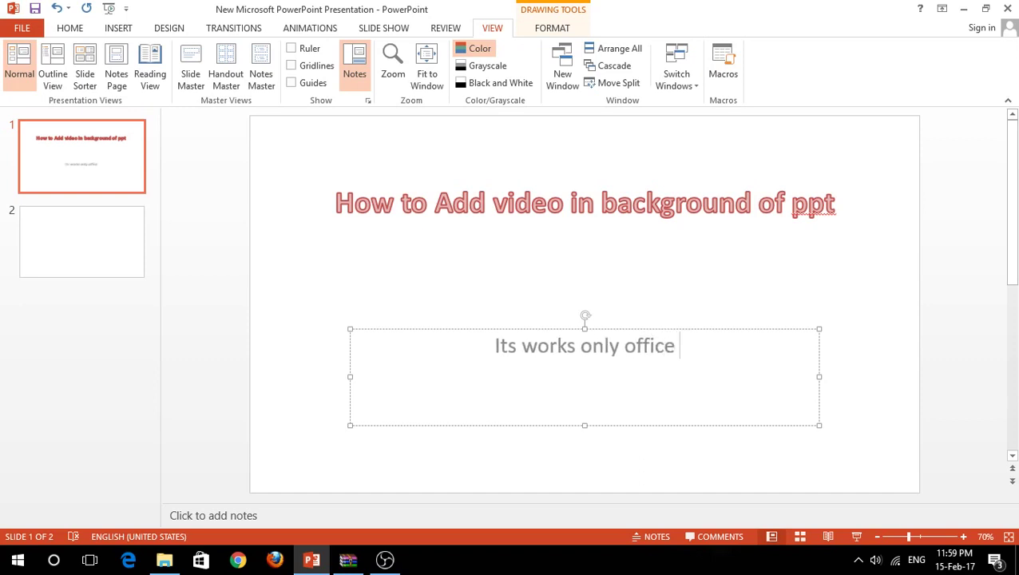
type("2013")
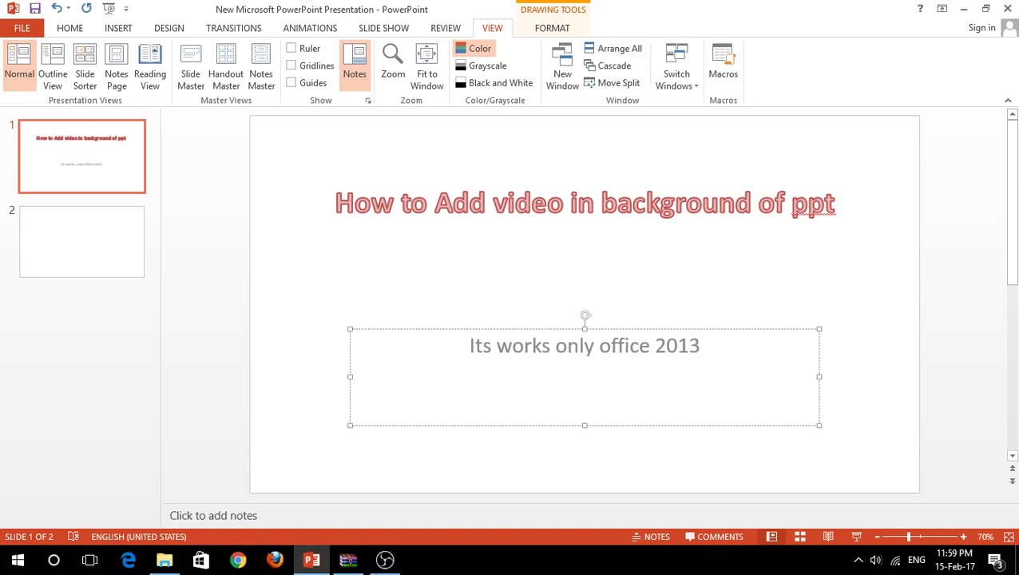
type(" and ")
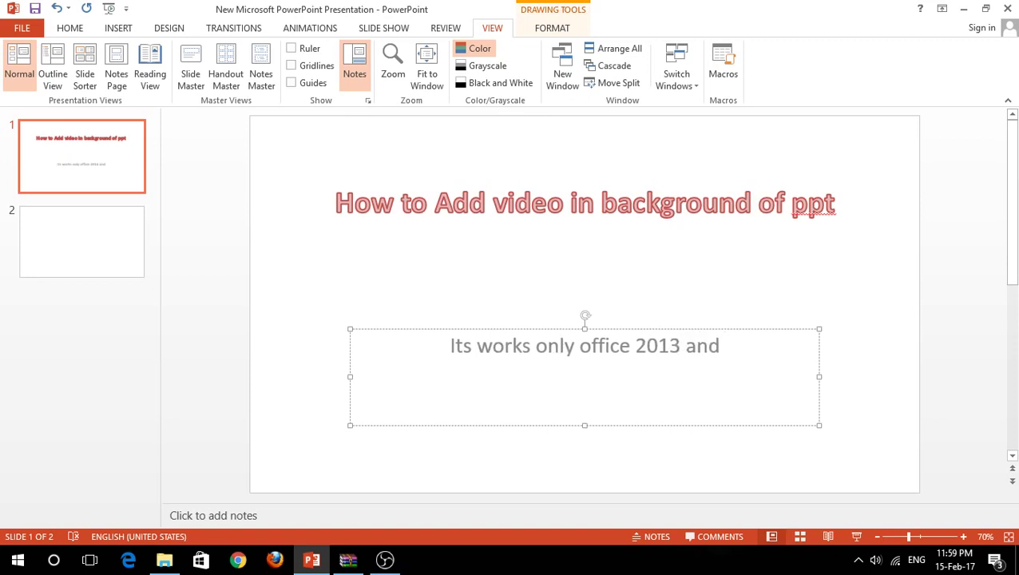
type("above")
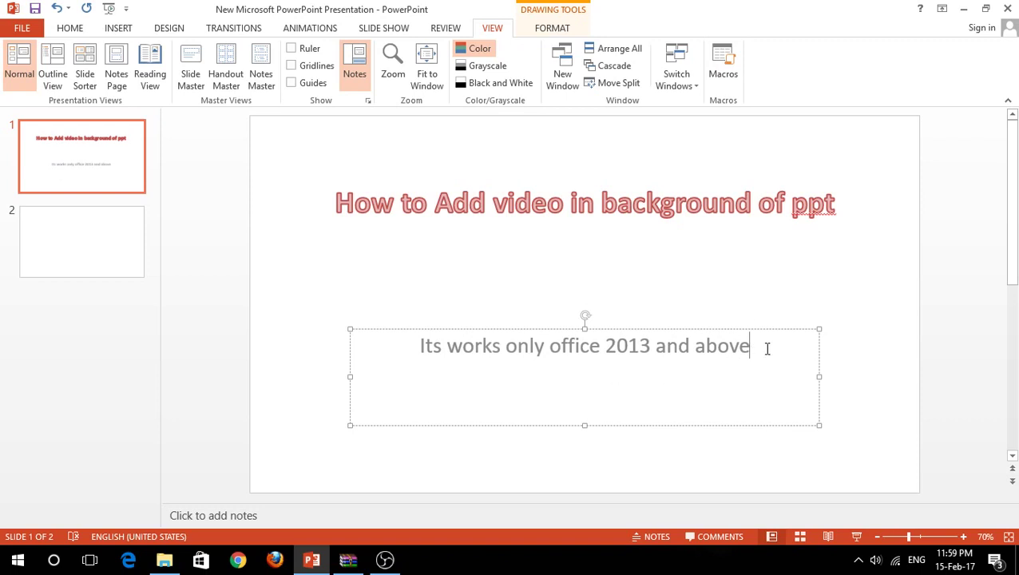
left_click_drag(767, 348, 400, 348)
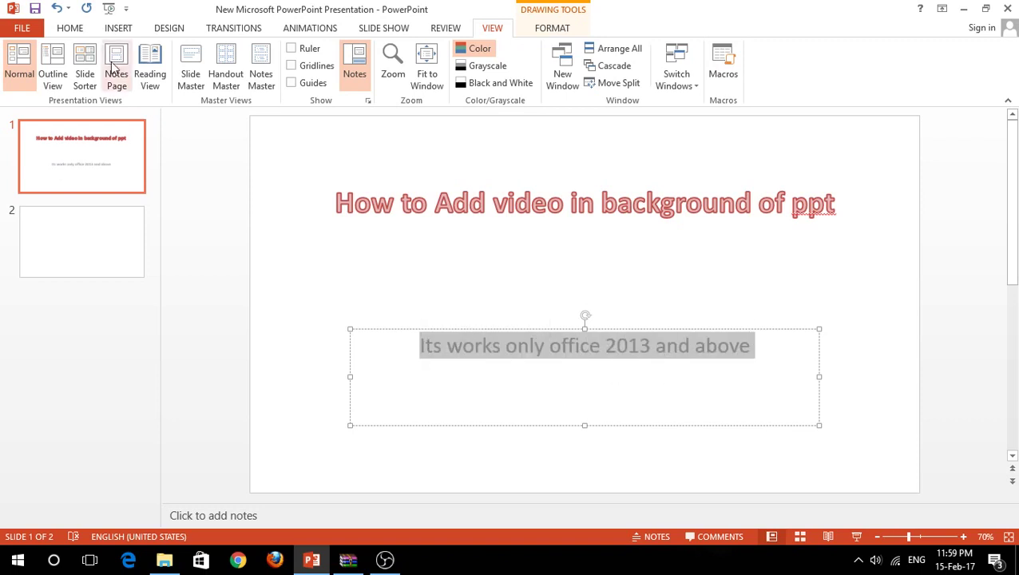
Format the subtitle dark brown (Orange, Accent 6, Darker 50%), bold, and enlarged to 44 pt
left_click(80, 32)
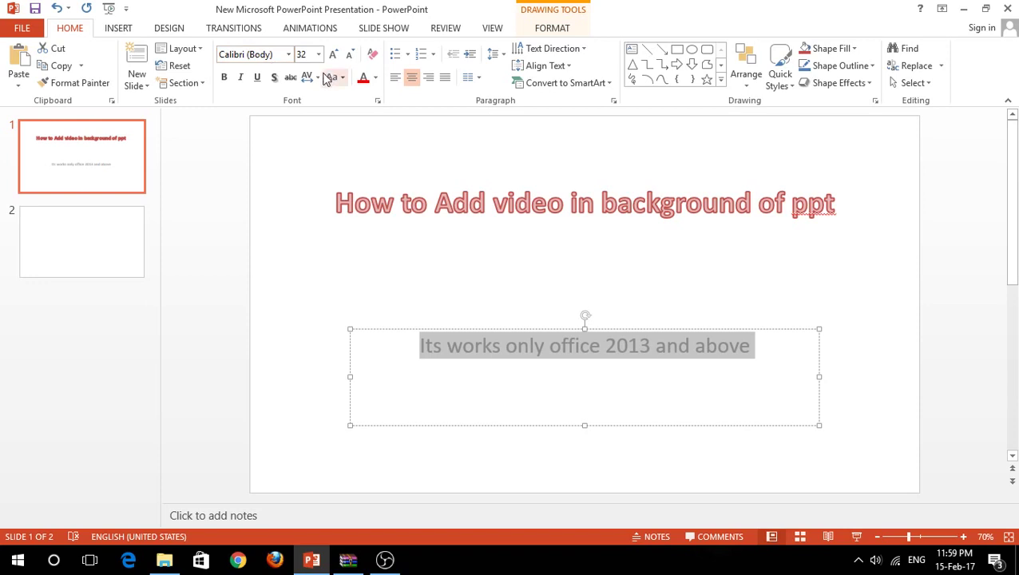
left_click(376, 78)
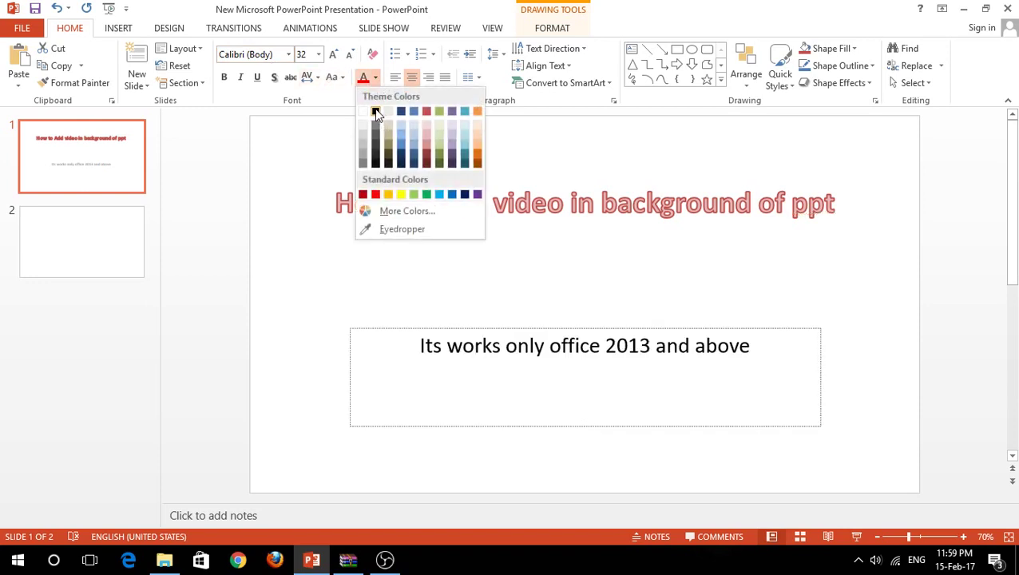
left_click(478, 163)
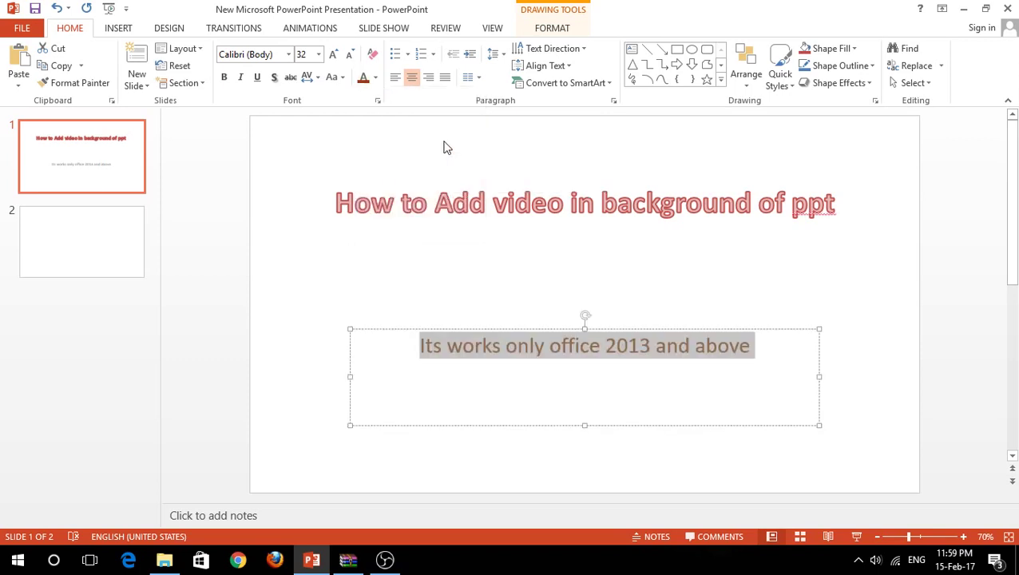
left_click(224, 78)
left_click(334, 55)
left_click(333, 54)
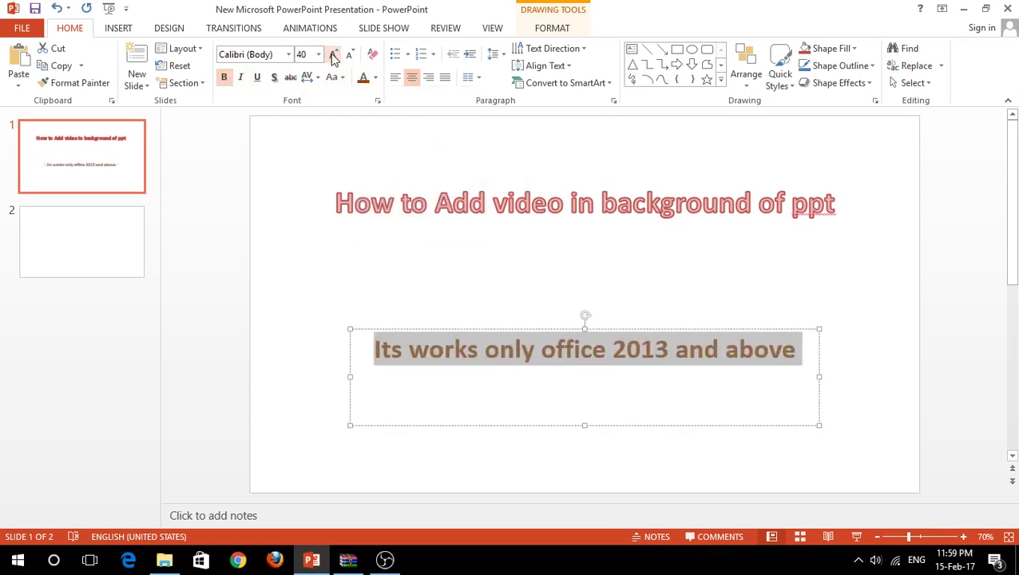
left_click(333, 54)
left_click(409, 204)
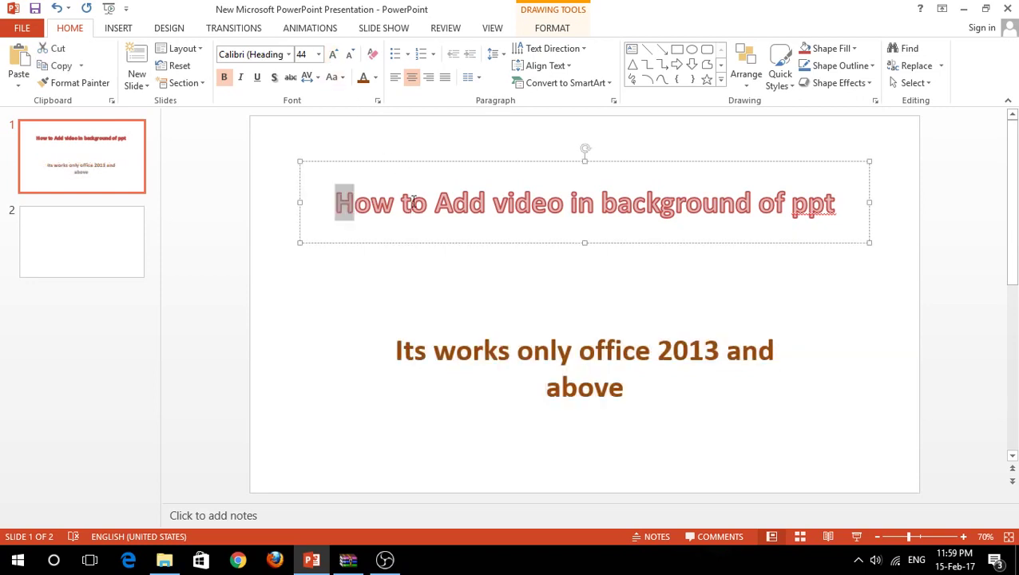
left_click_drag(415, 203, 875, 219)
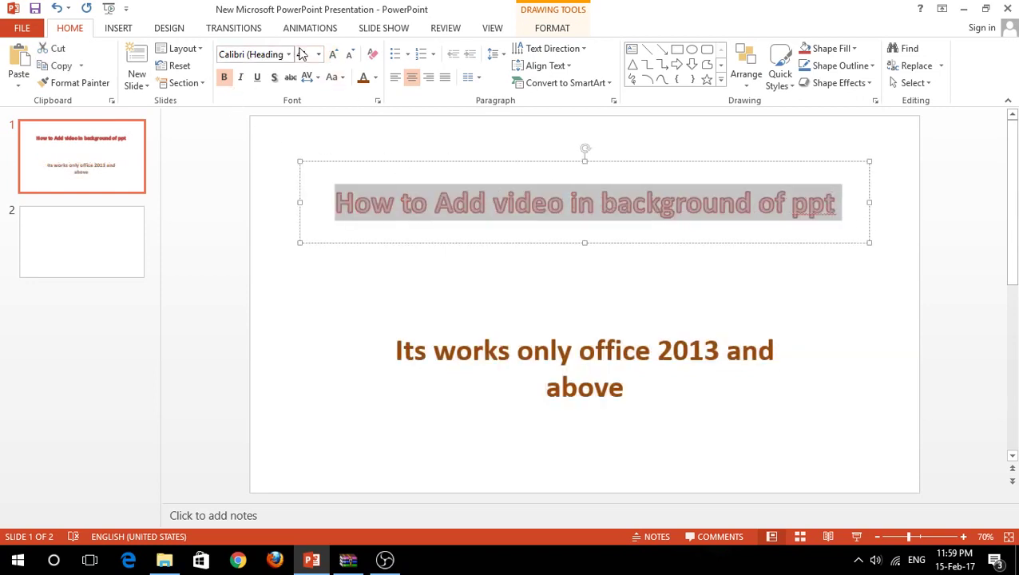
left_click(333, 54)
left_click(334, 54)
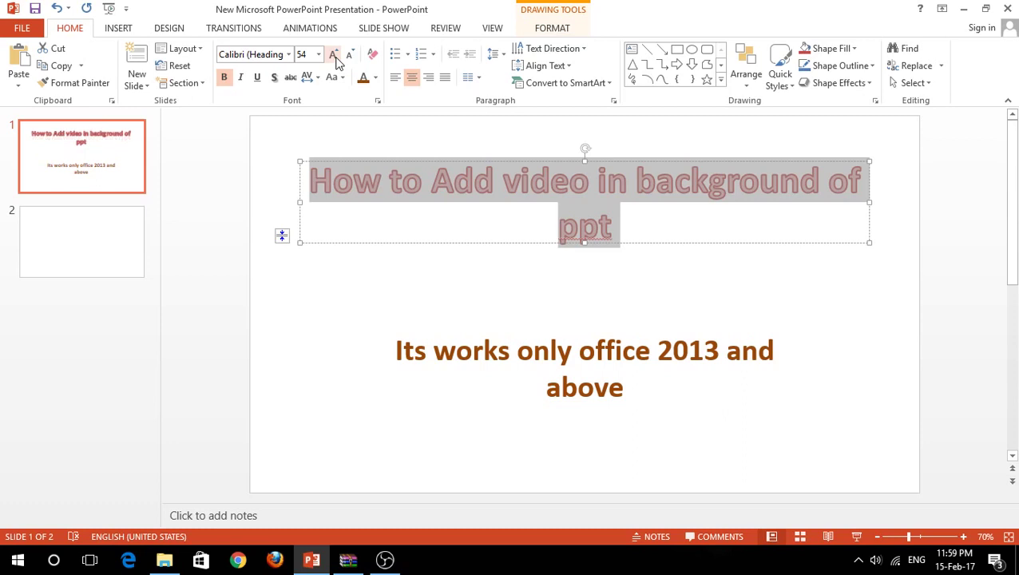
left_click(349, 54)
left_click(349, 55)
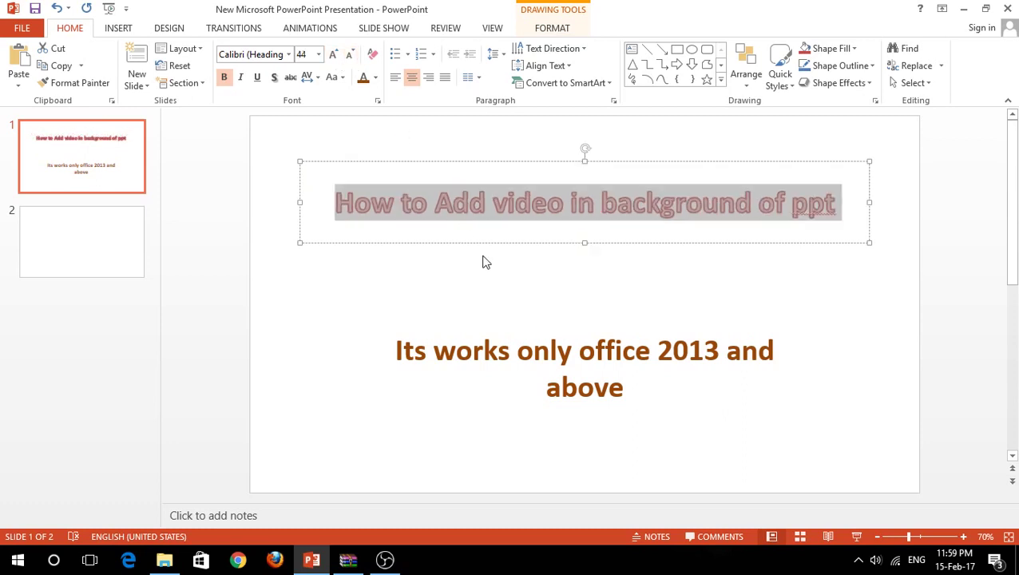
left_click(439, 282)
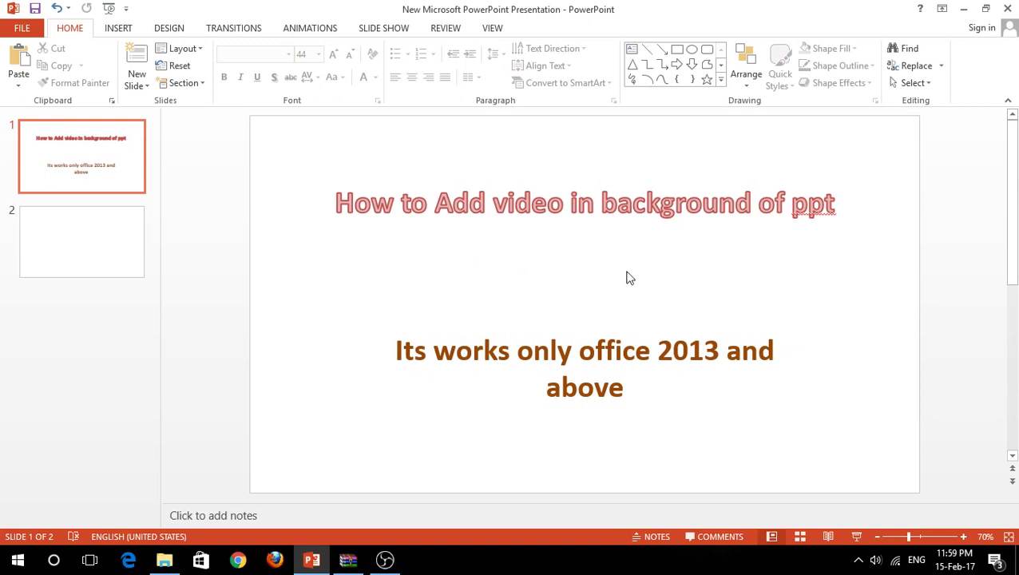
Open the Video dropdown on the Insert tab, showing Online Video and Video on My PC
left_click(118, 28)
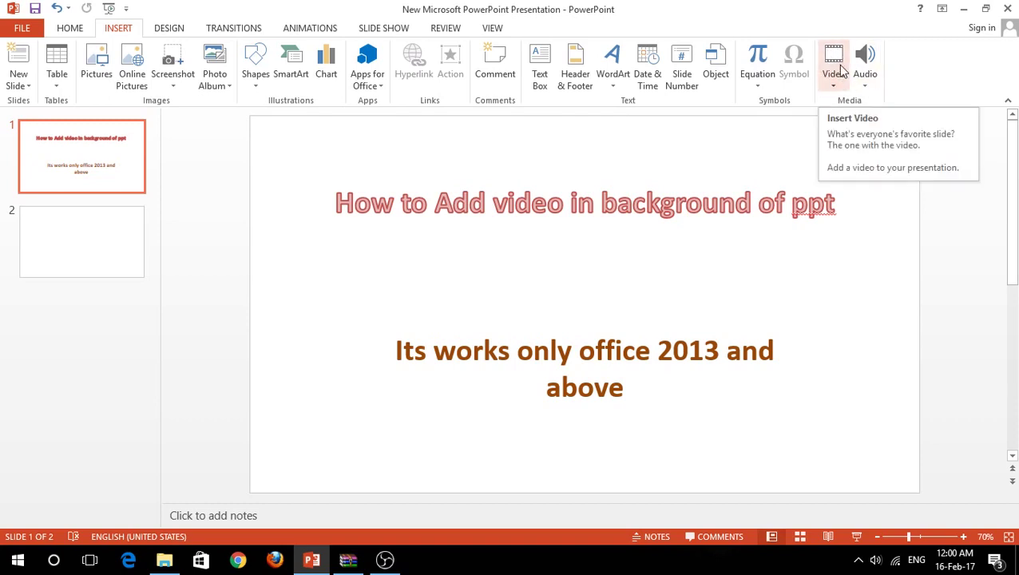
left_click(840, 70)
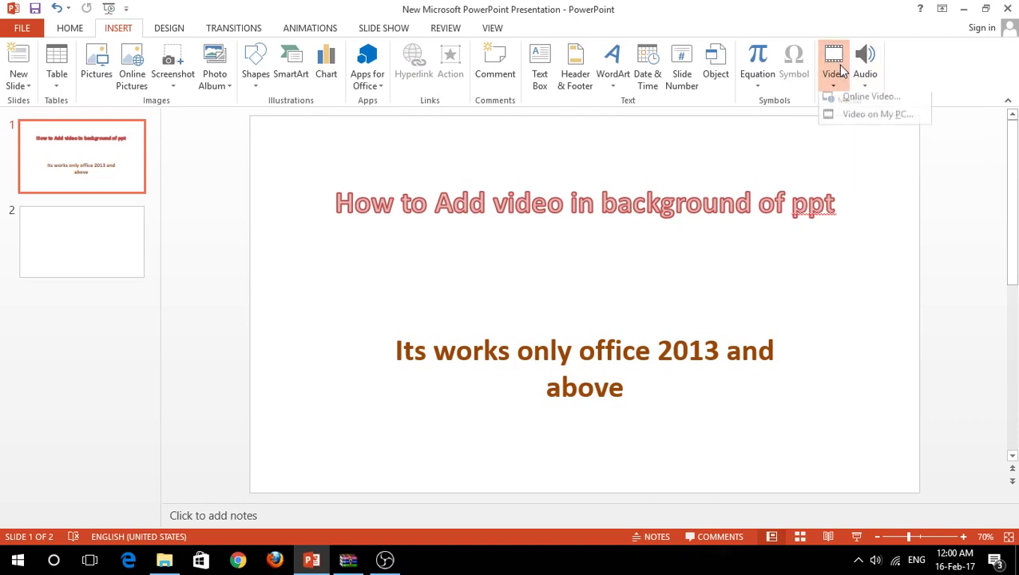
Start inserting a video from this PC and browse the Videos, C: drive and Documents folders
left_click(895, 121)
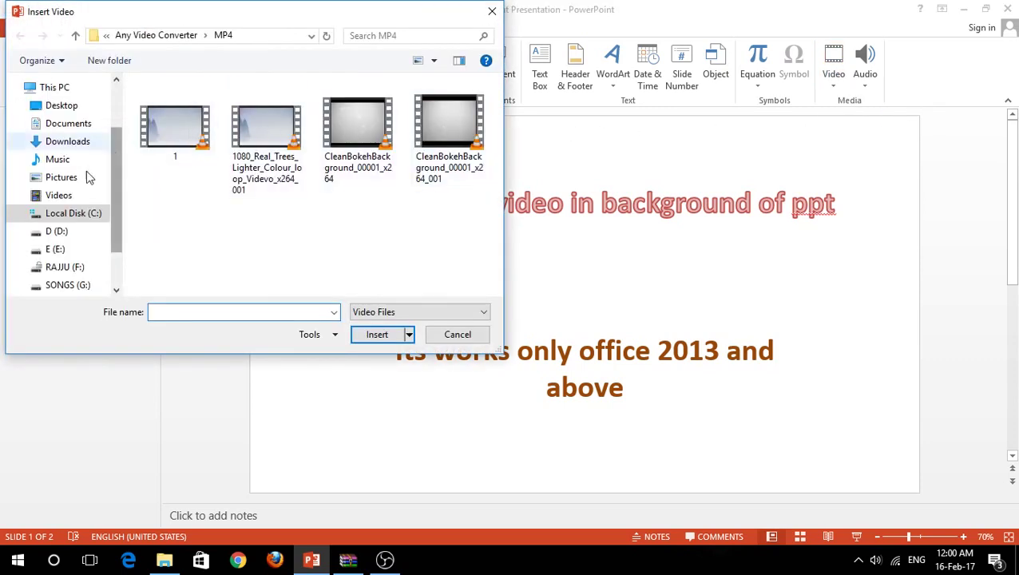
mouse_move(120, 209)
left_mouse_down()
mouse_move(121, 134)
mouse_move(120, 193)
left_mouse_up()
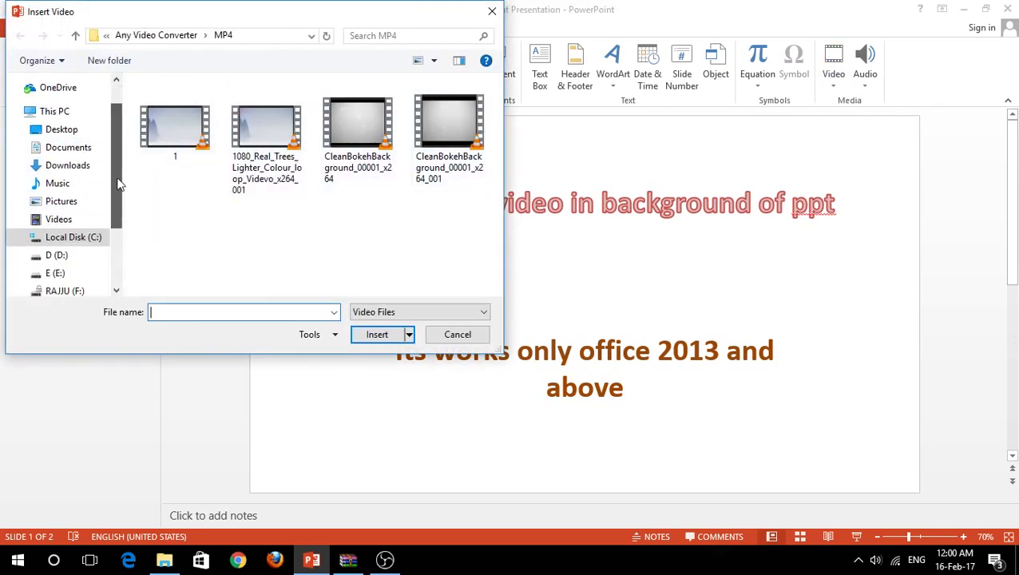
left_click(58, 219)
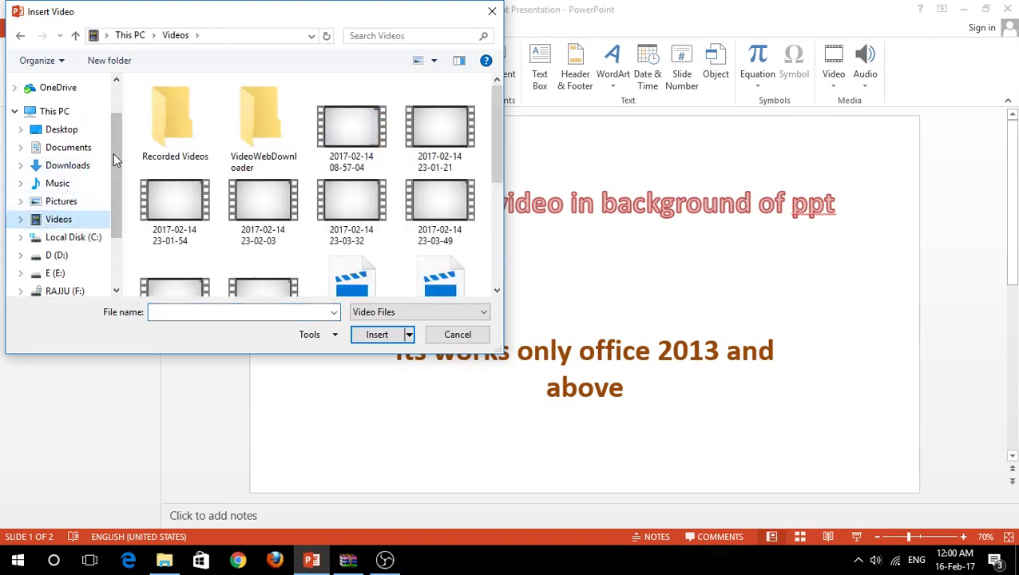
scroll(96, 191, "down", 1)
left_click(88, 189)
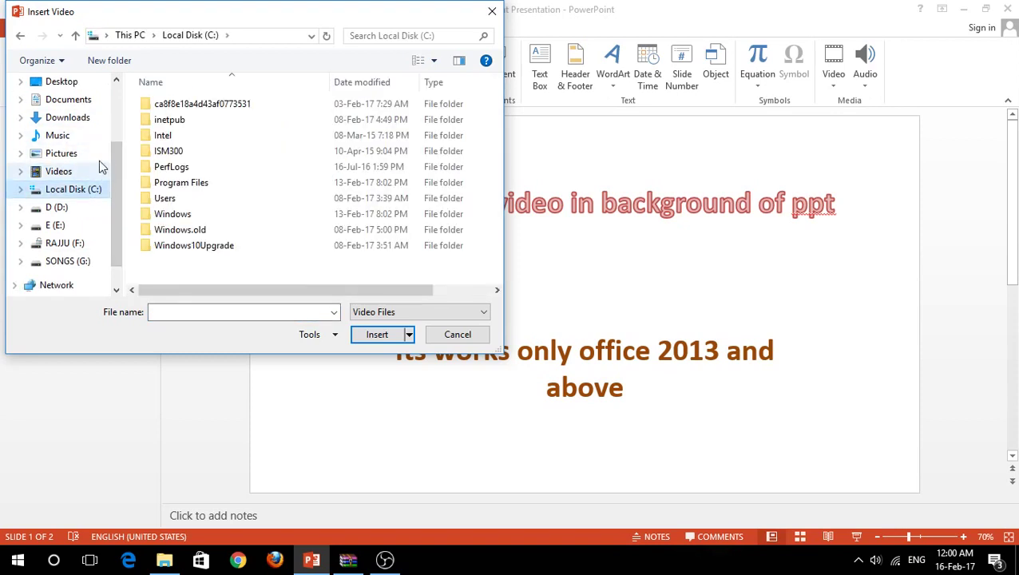
left_click(61, 172)
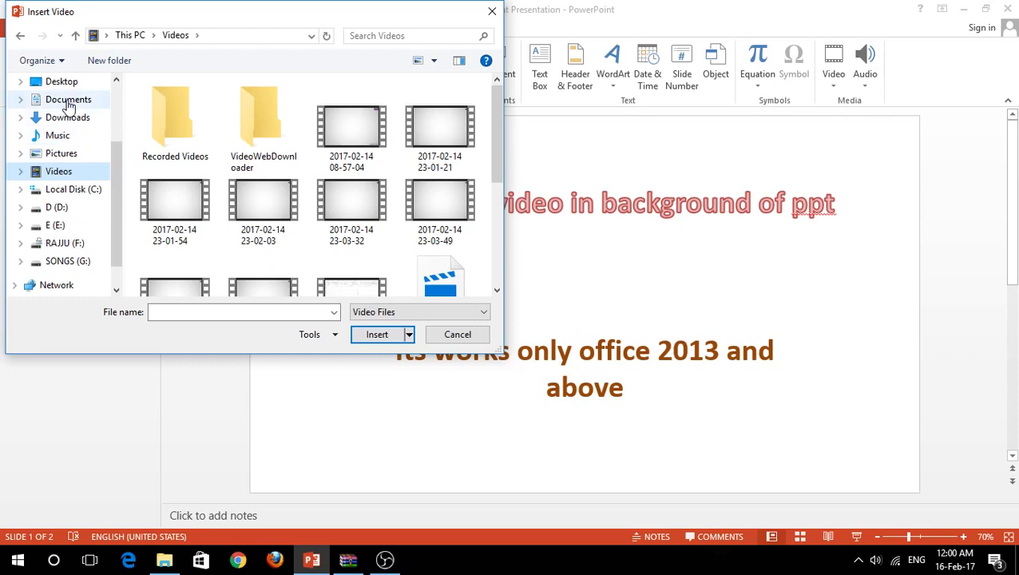
left_click(67, 103)
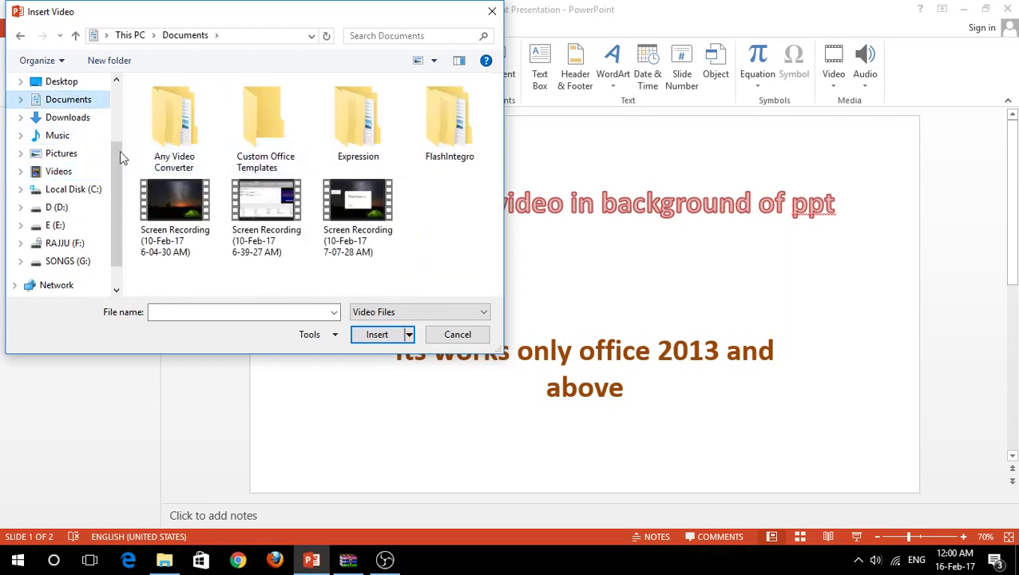
Look through the Pictures, Videos and Recorded Videos folders for the clip
scroll(116, 164, "up", 1)
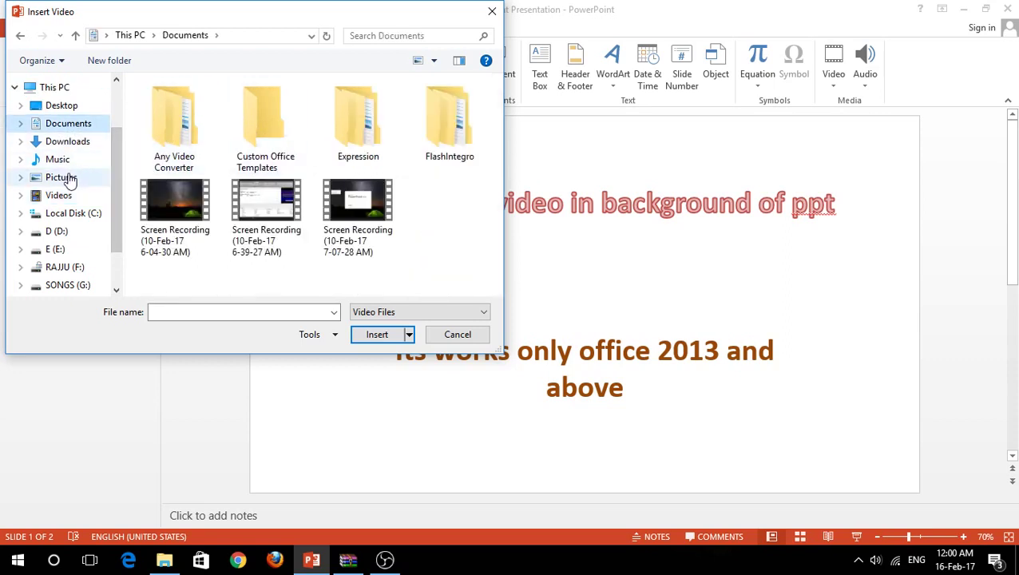
left_click(64, 178)
left_click(68, 197)
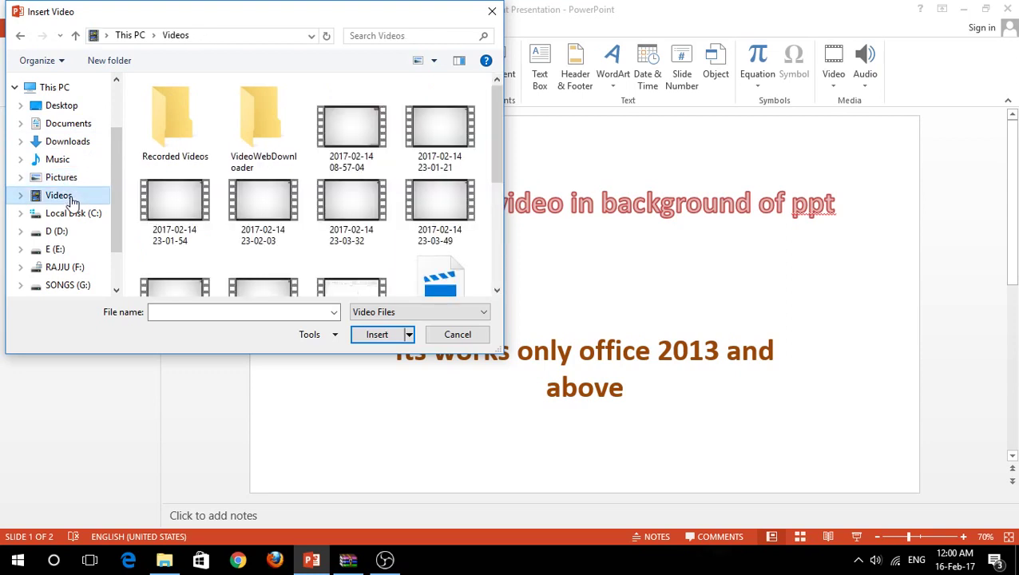
double_click(187, 136)
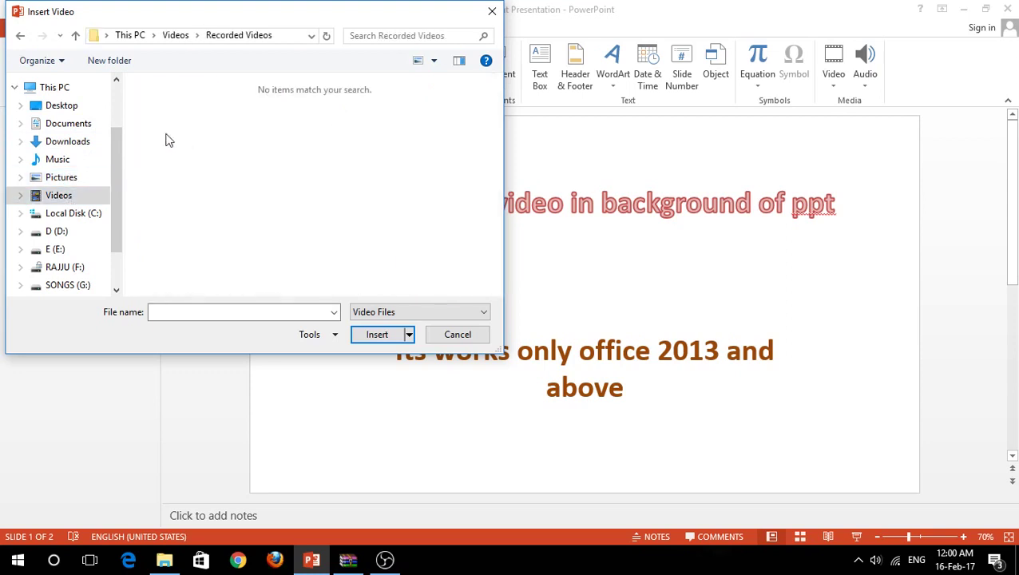
left_click(67, 179)
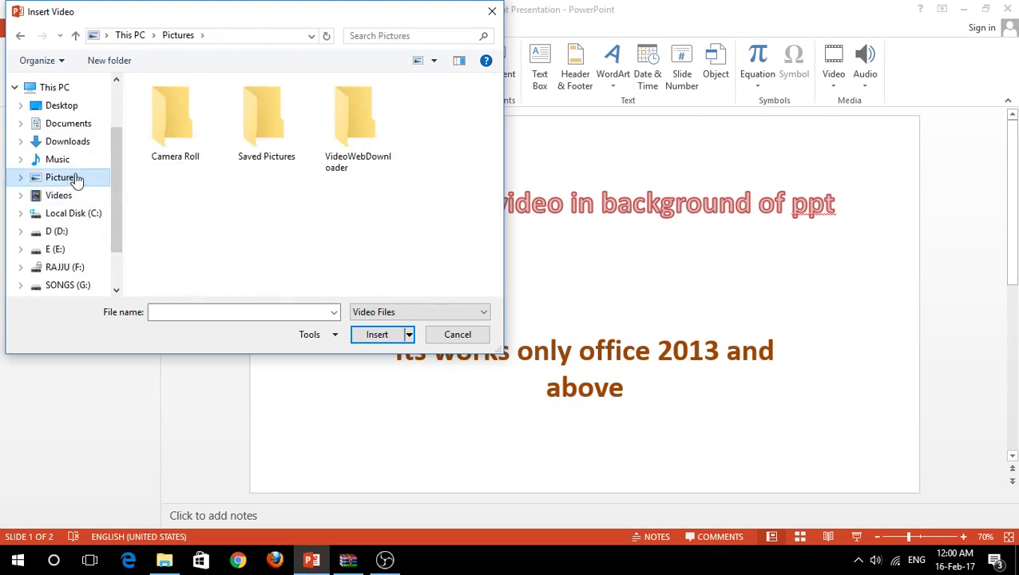
left_click(61, 198)
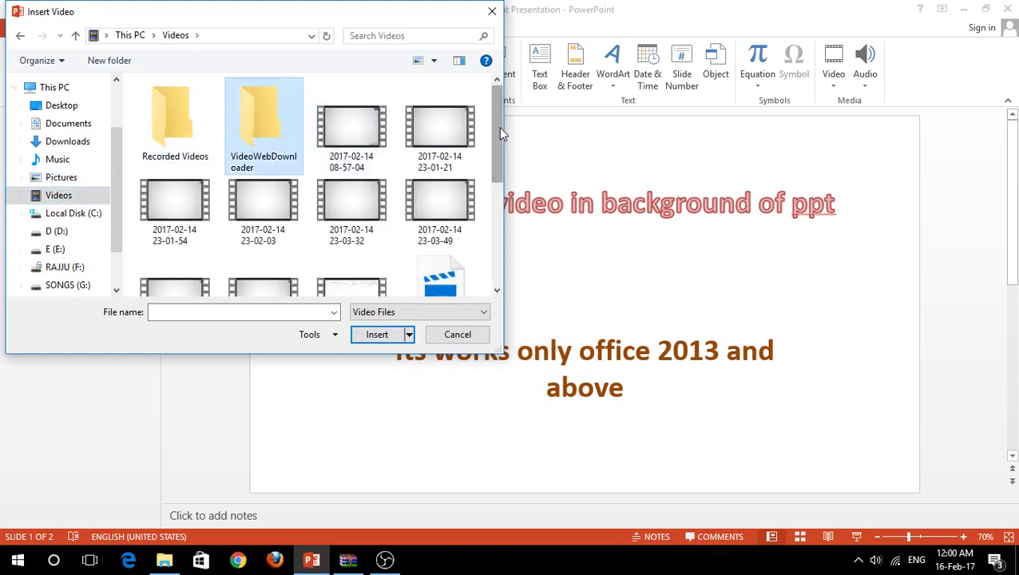
mouse_move(499, 128)
left_mouse_down()
mouse_move(501, 252)
mouse_move(499, 159)
left_mouse_up()
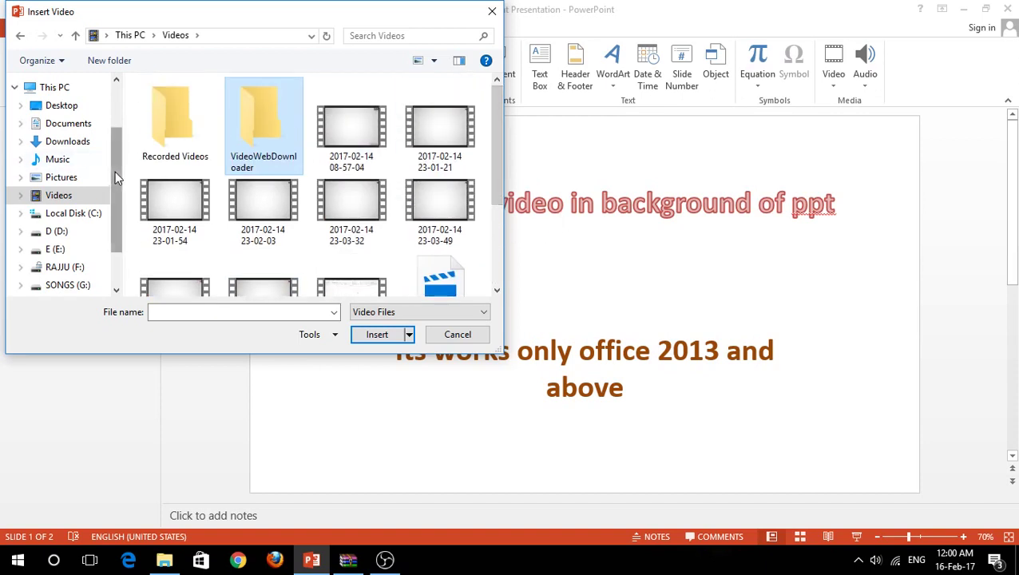
mouse_move(115, 171)
left_mouse_down()
mouse_move(115, 203)
mouse_move(110, 132)
left_mouse_up()
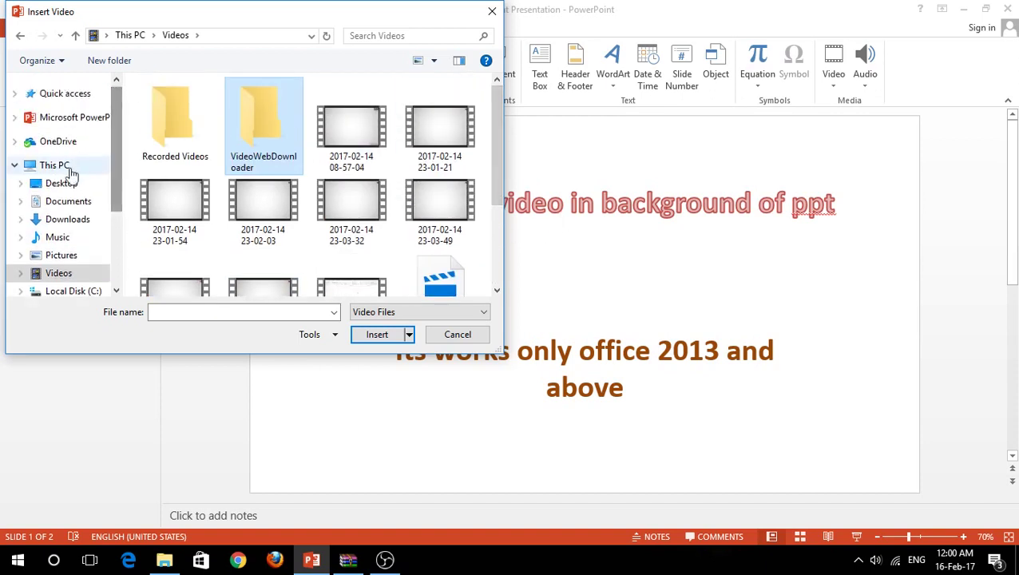
Go to Desktop > FOR COPY NEW > Motion and select CleanBokehBackground_00001
left_click(68, 185)
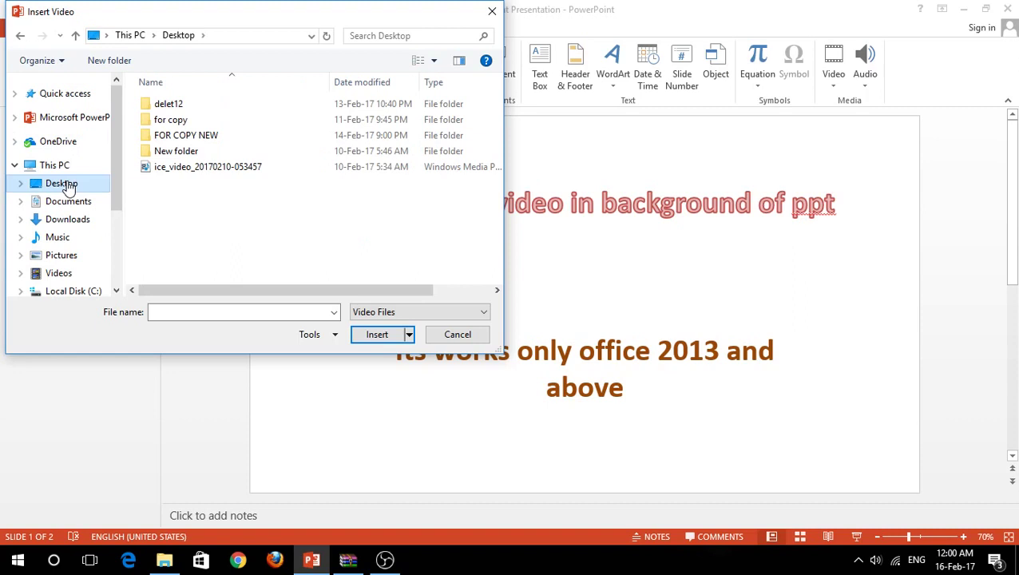
double_click(187, 135)
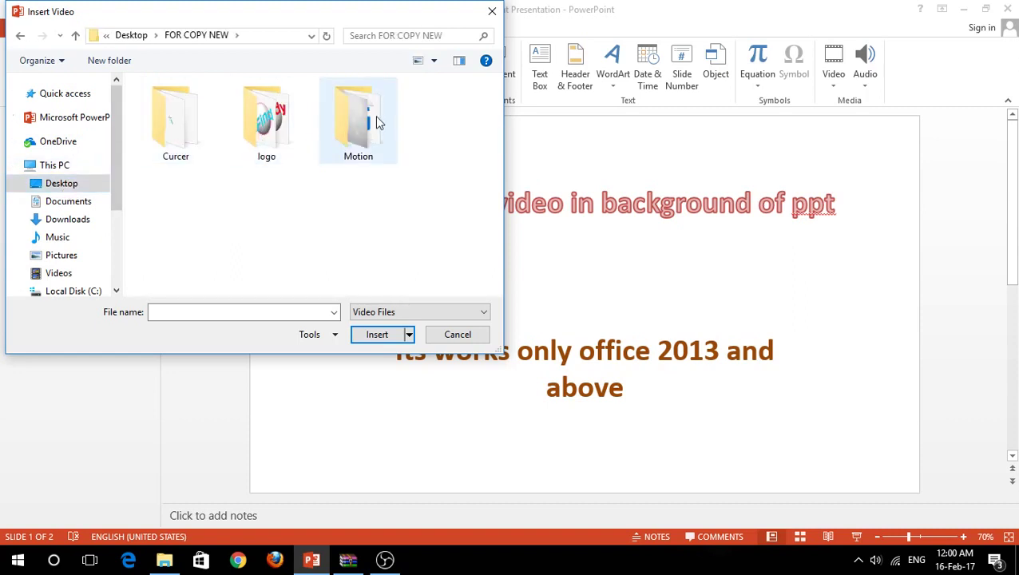
double_click(364, 148)
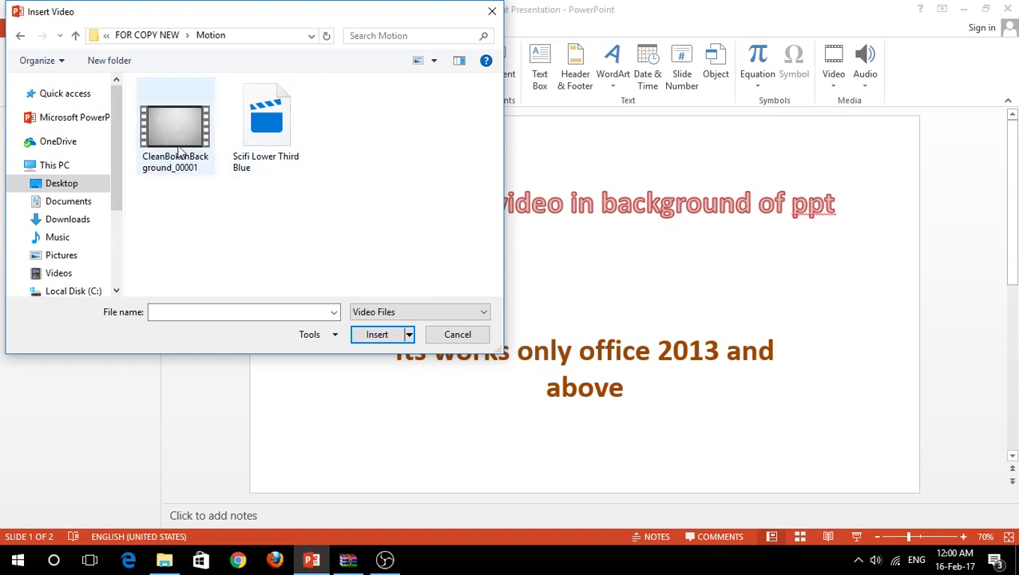
left_click(181, 142)
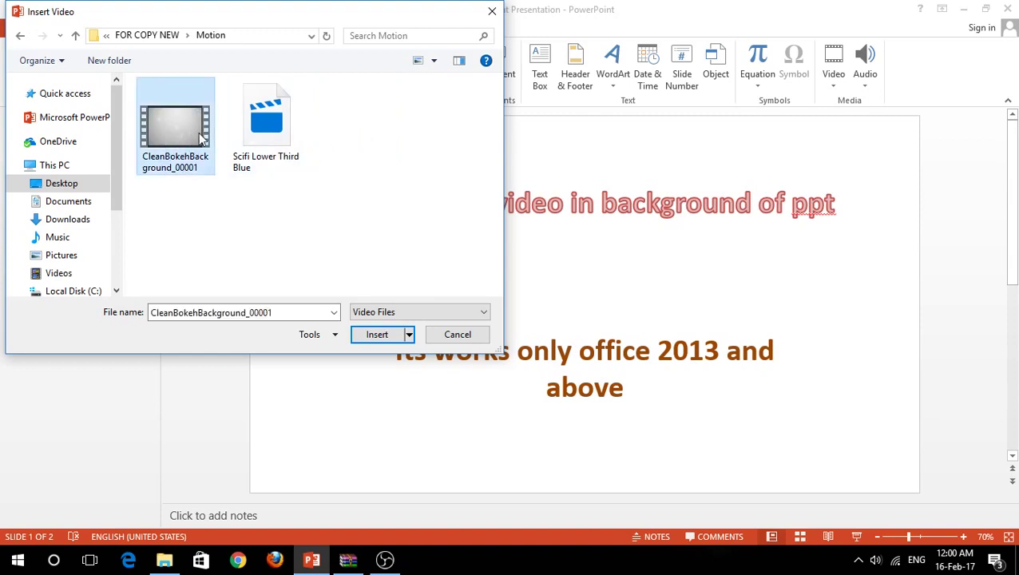
left_click(272, 127)
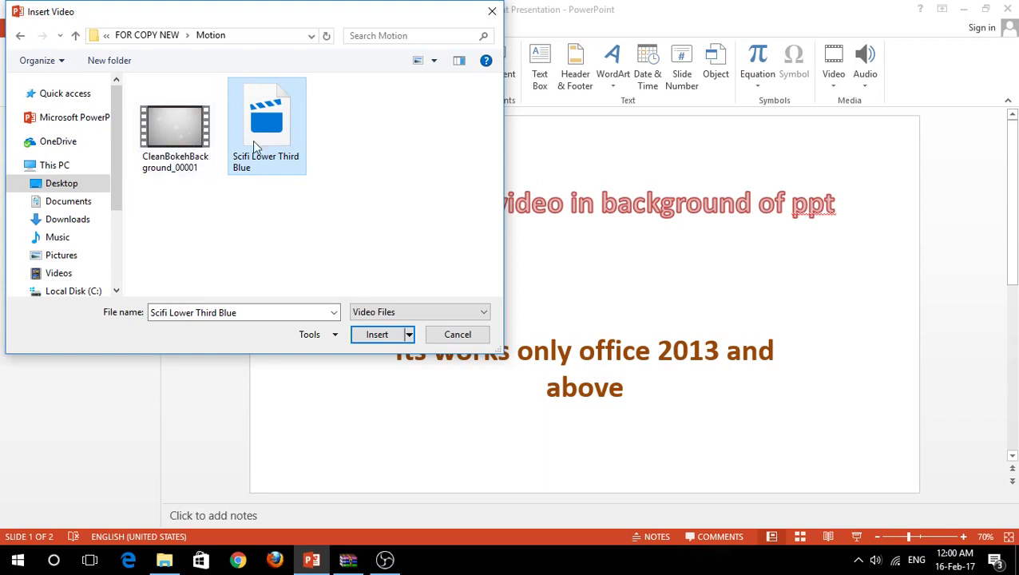
left_click(178, 150)
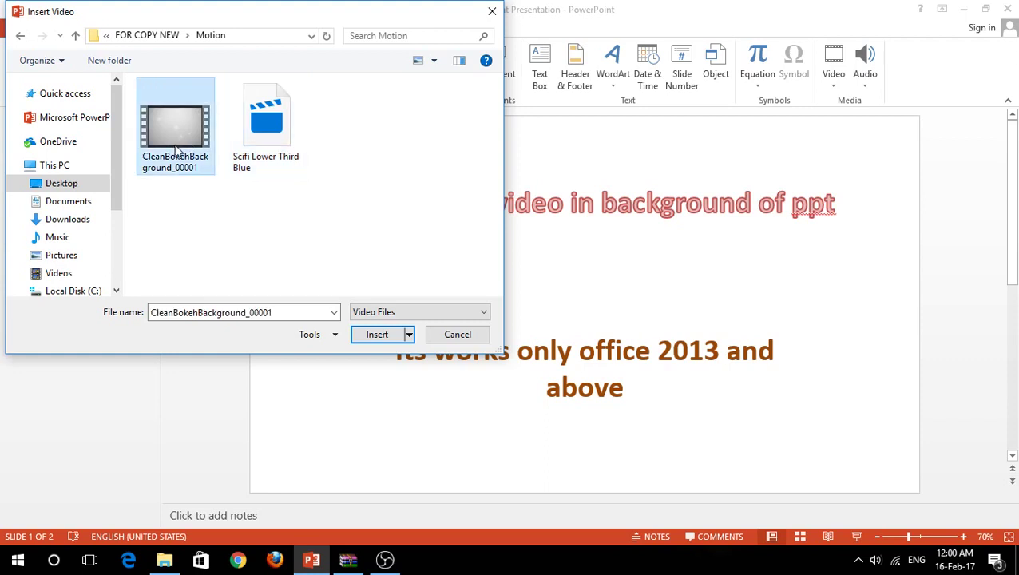
Insert the CleanBokehBackground_00001 clip on slide 1 and preview it
left_click(369, 336)
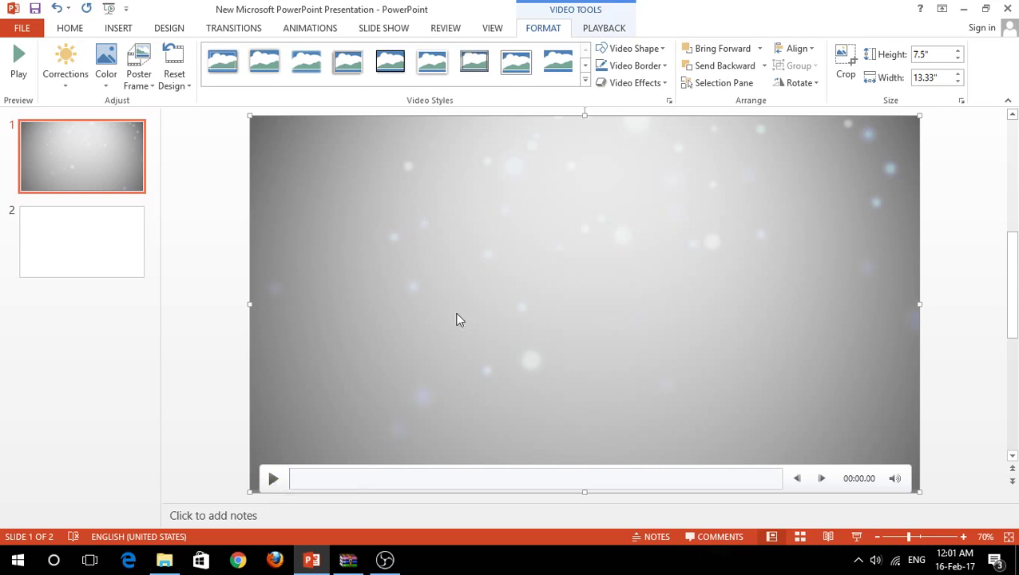
key("alt+p")
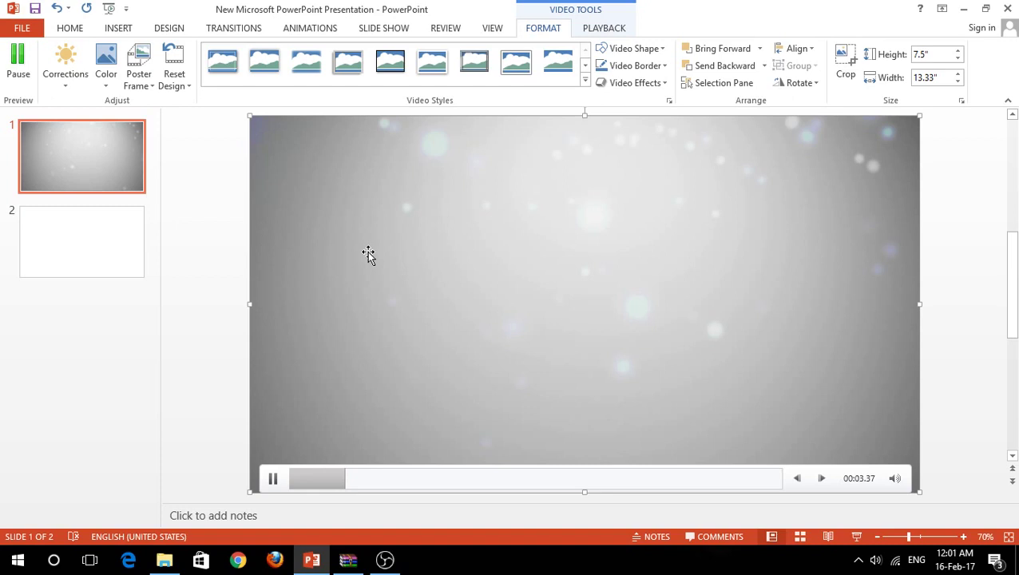
left_click(272, 478)
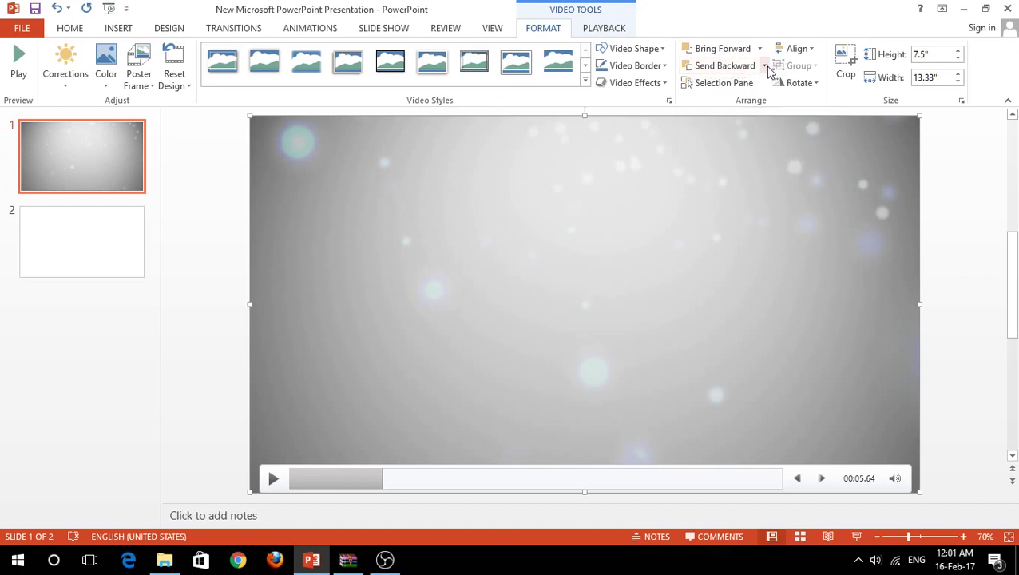
Send the video to back behind the title and subtitle, then replay it
left_click(766, 67)
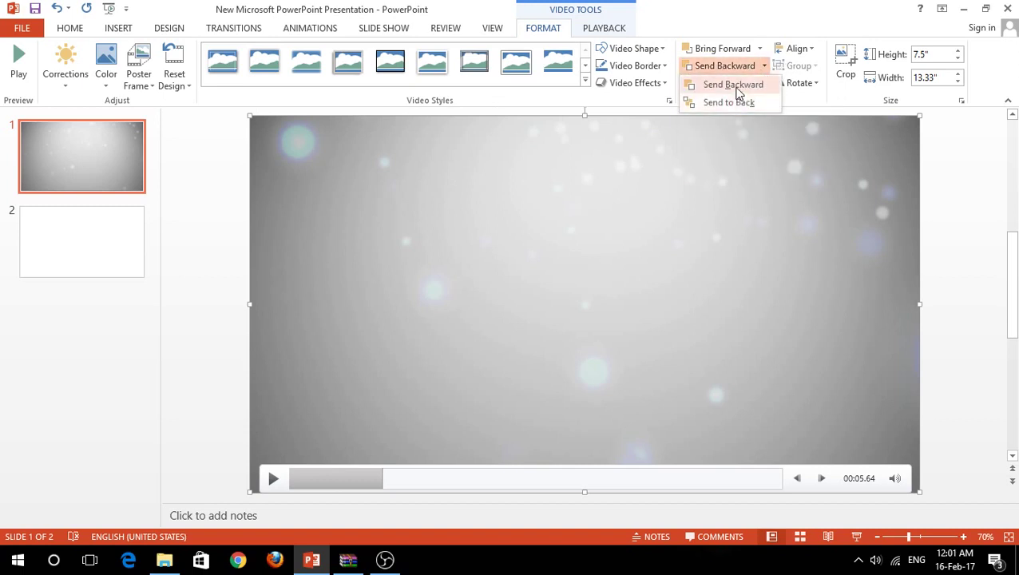
left_click(737, 90)
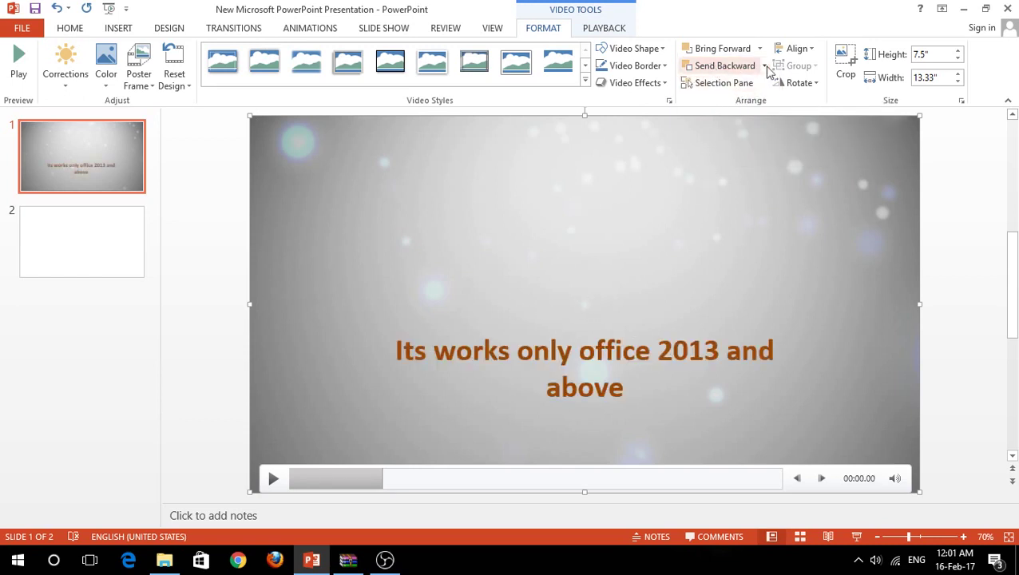
left_click(764, 66)
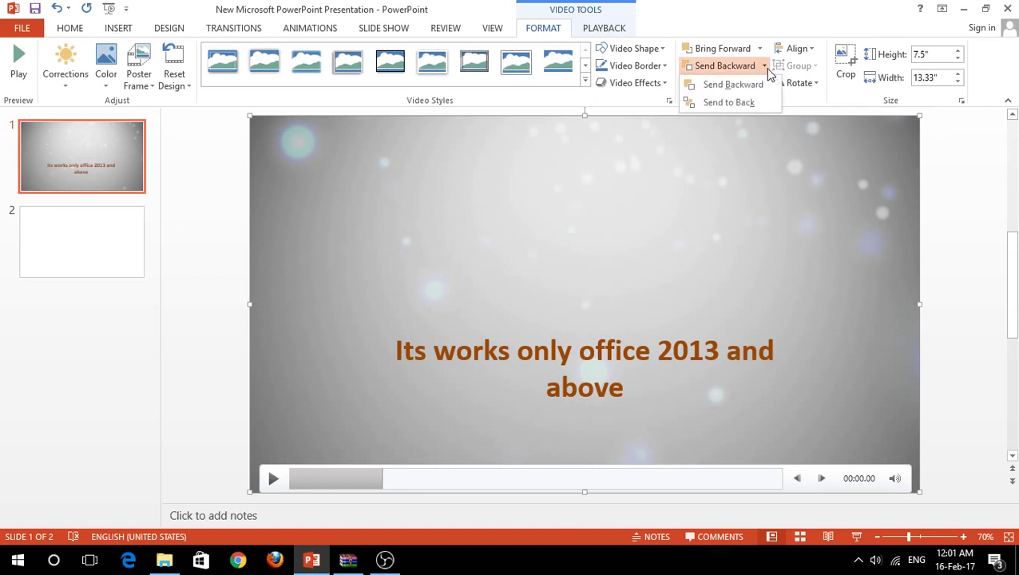
left_click(729, 102)
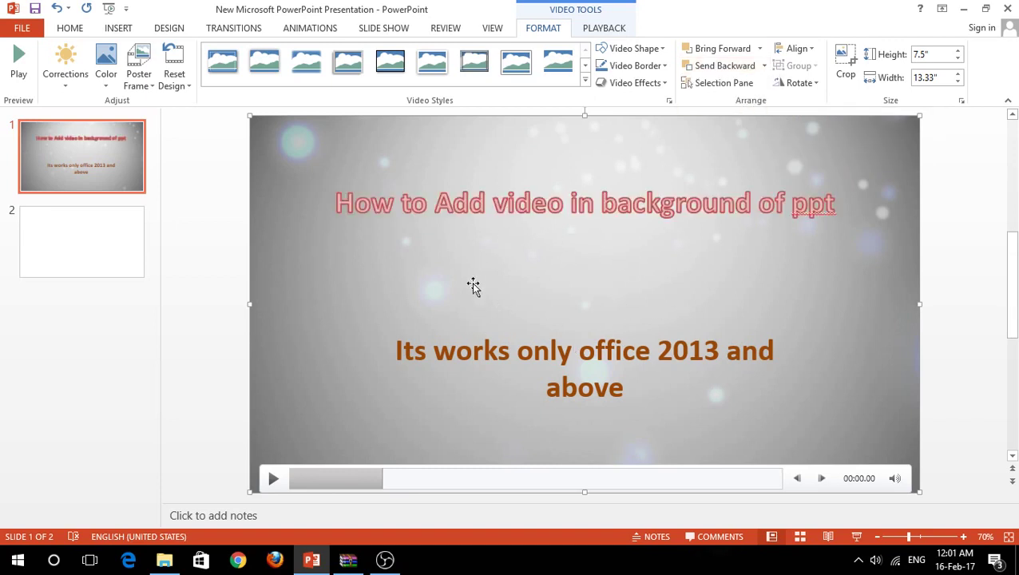
left_click(272, 480)
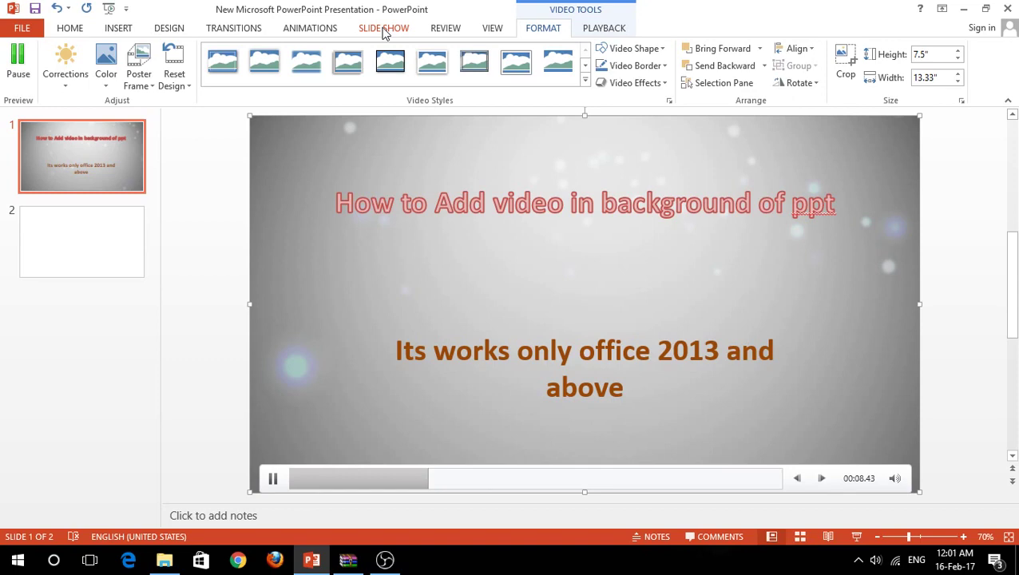
key("F5")
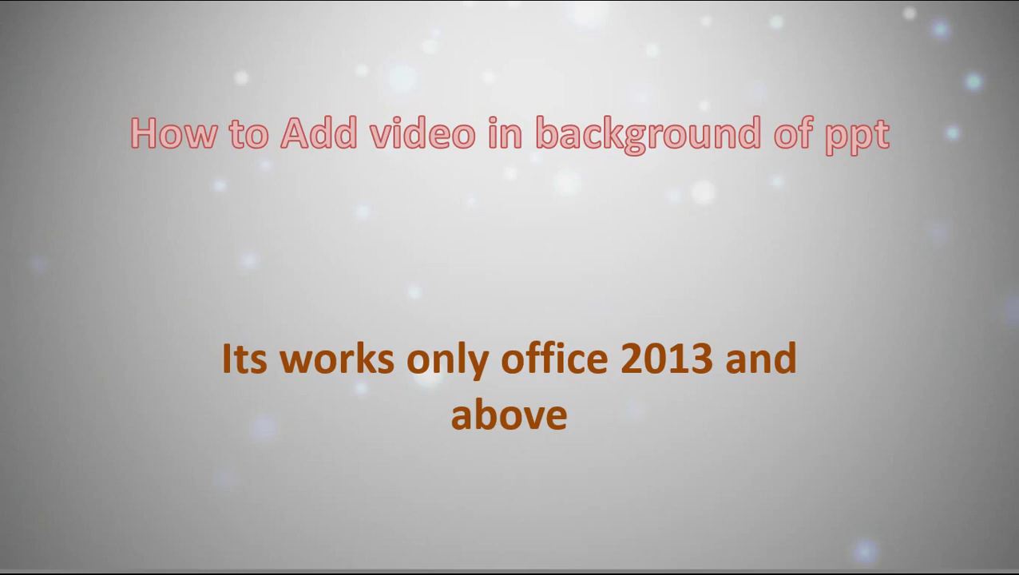
mouse_move(394, 218)
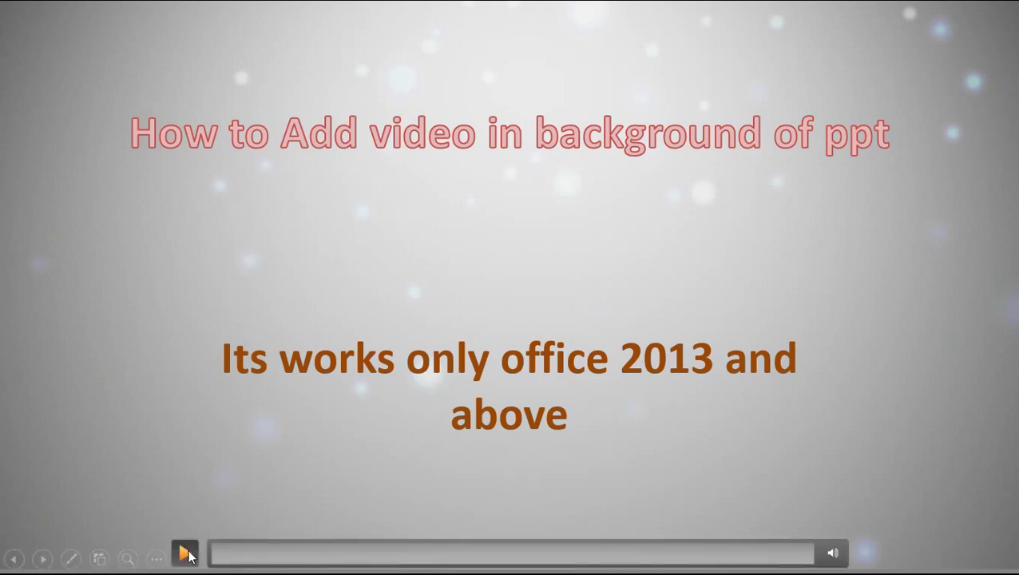
left_click(236, 31)
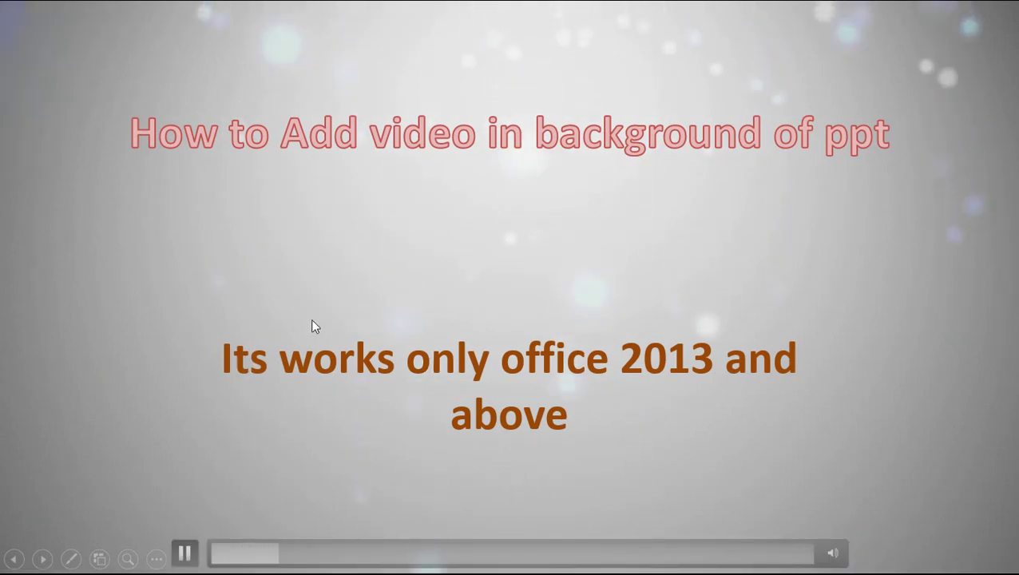
left_click(180, 559)
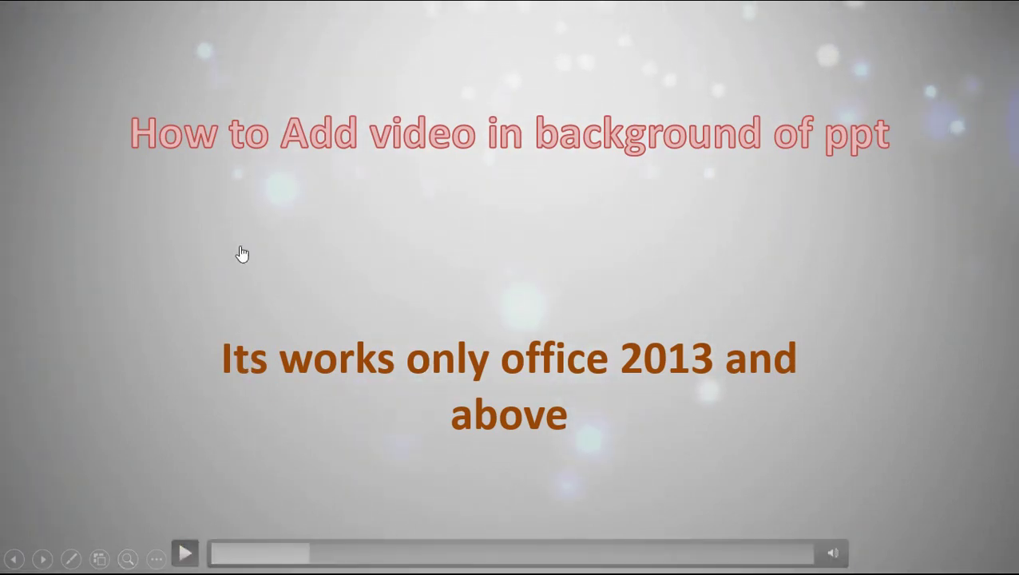
key("Escape")
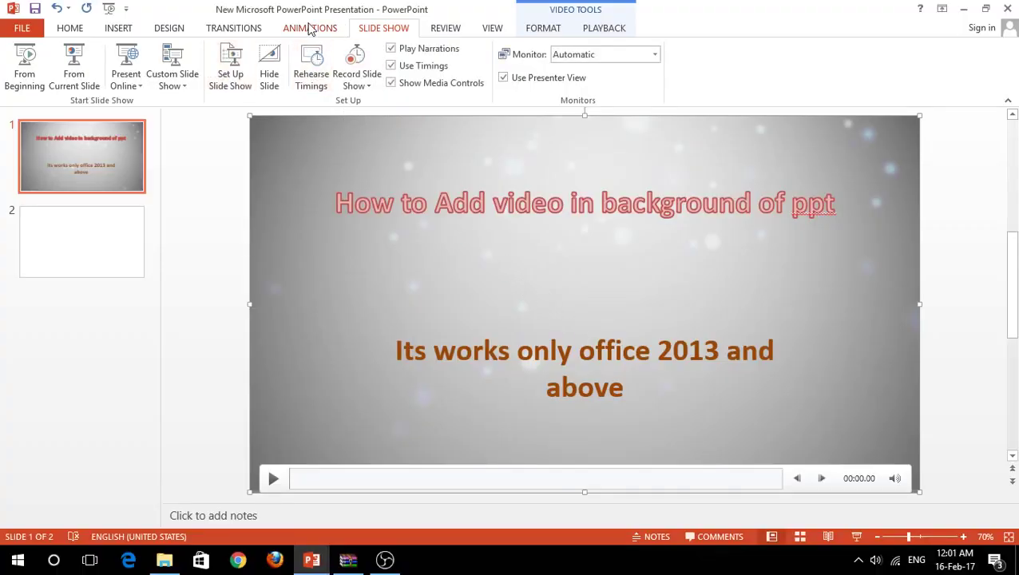
In the Animation Pane, set the bokeh video's animation to start With Previous
left_click(311, 28)
left_click(381, 28)
left_click(320, 31)
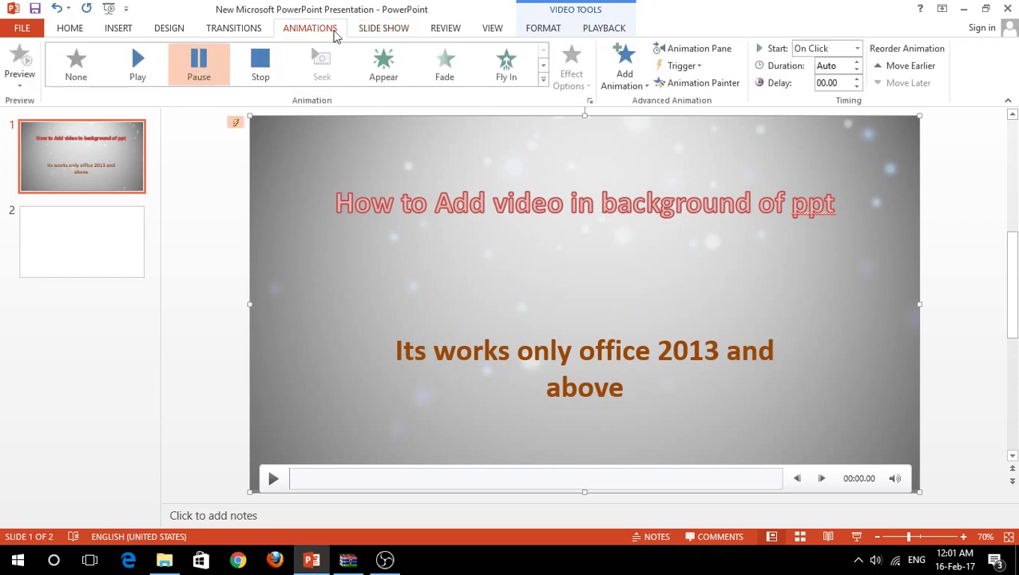
left_click(691, 49)
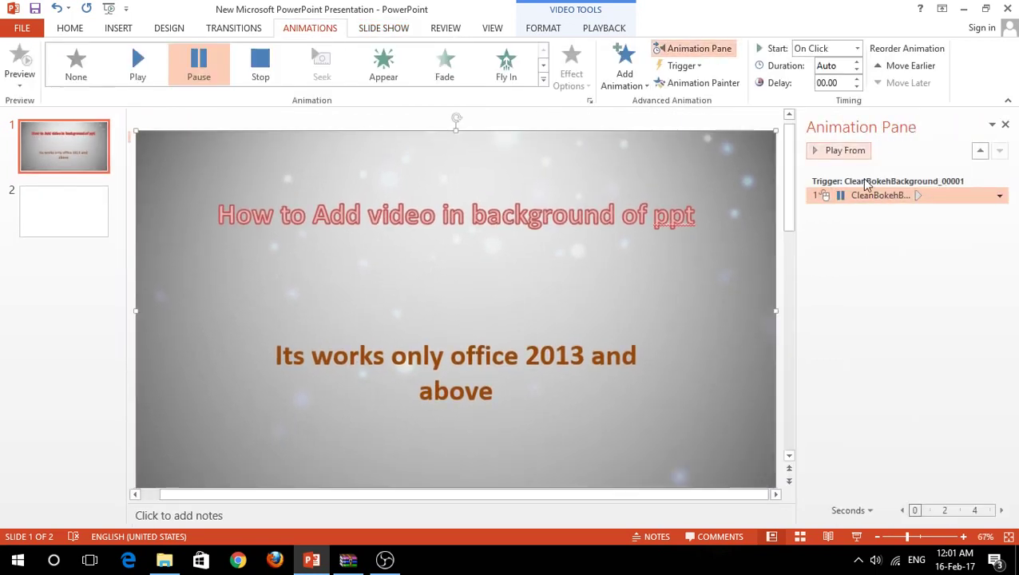
left_click(999, 196)
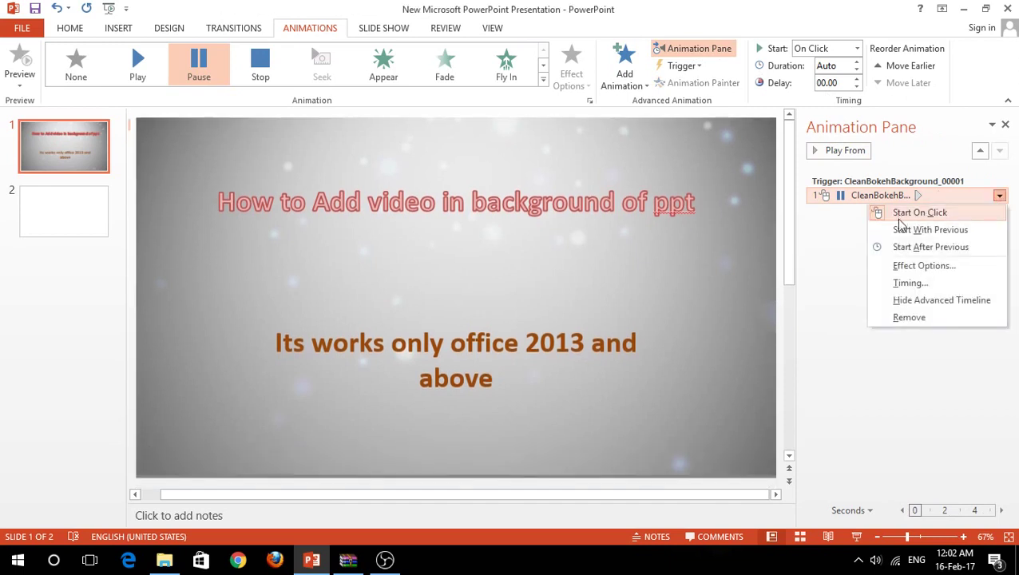
left_click(926, 230)
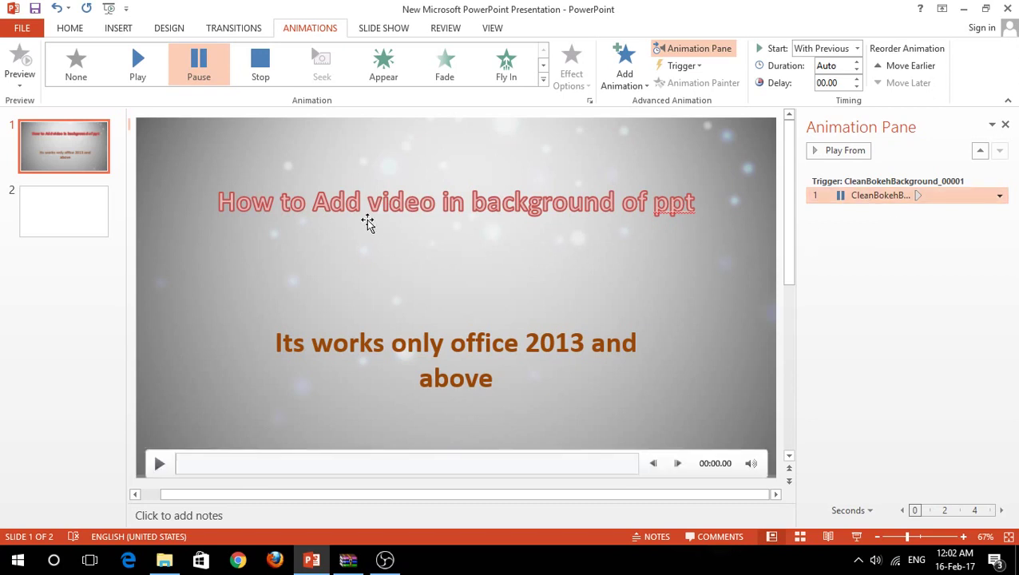
left_click(393, 32)
left_click(26, 63)
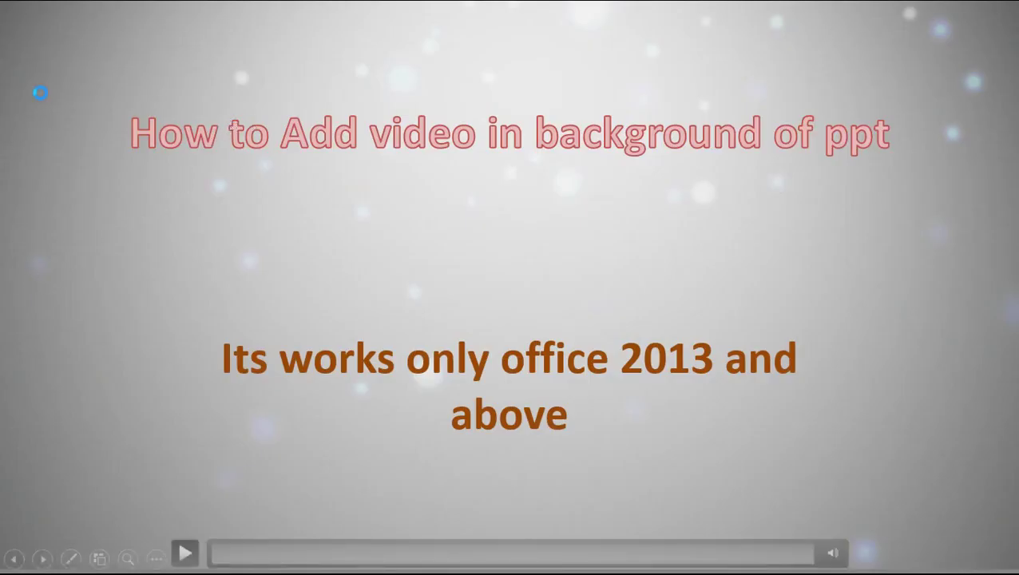
left_click(249, 216)
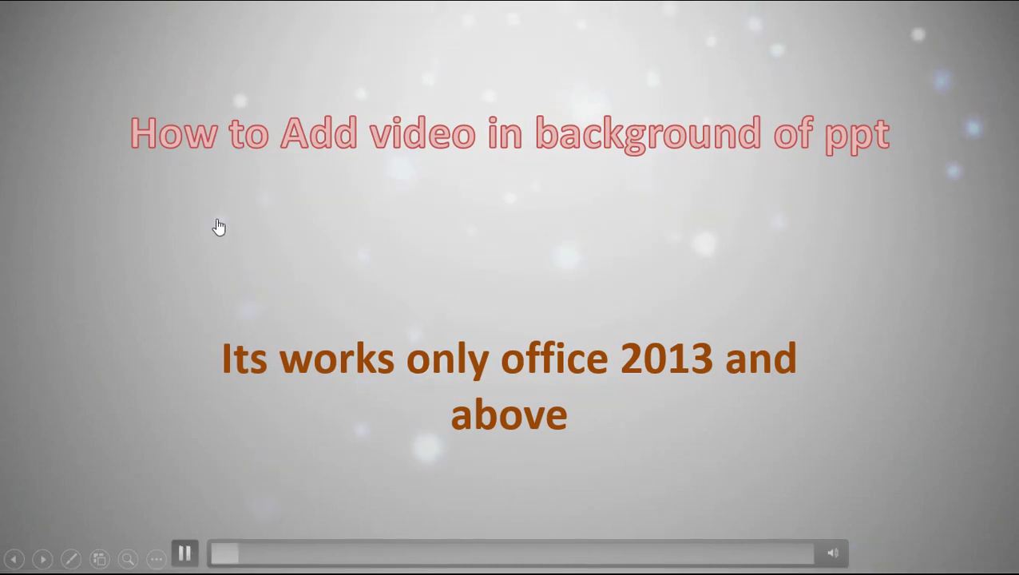
left_click(170, 236)
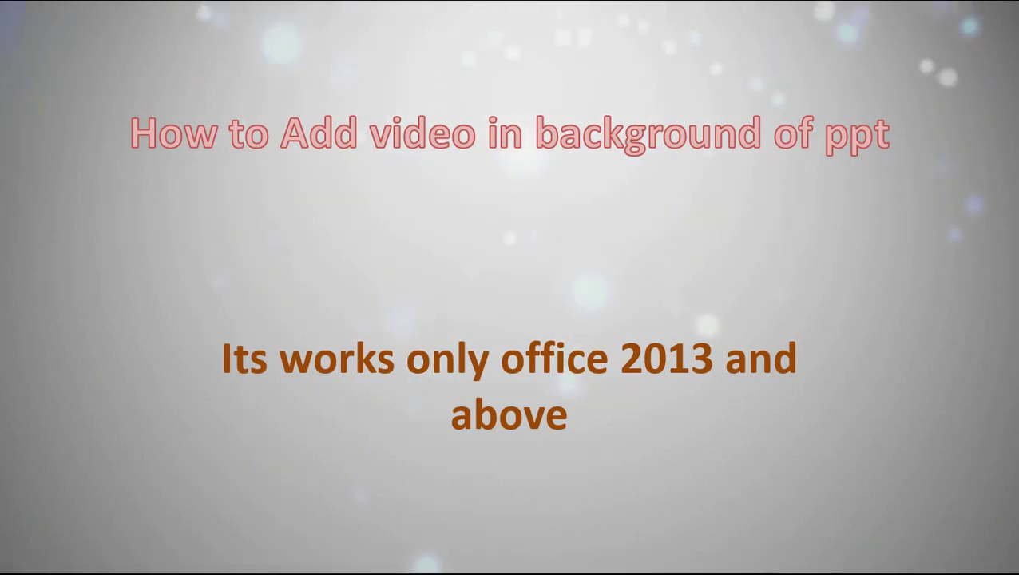
key("Escape")
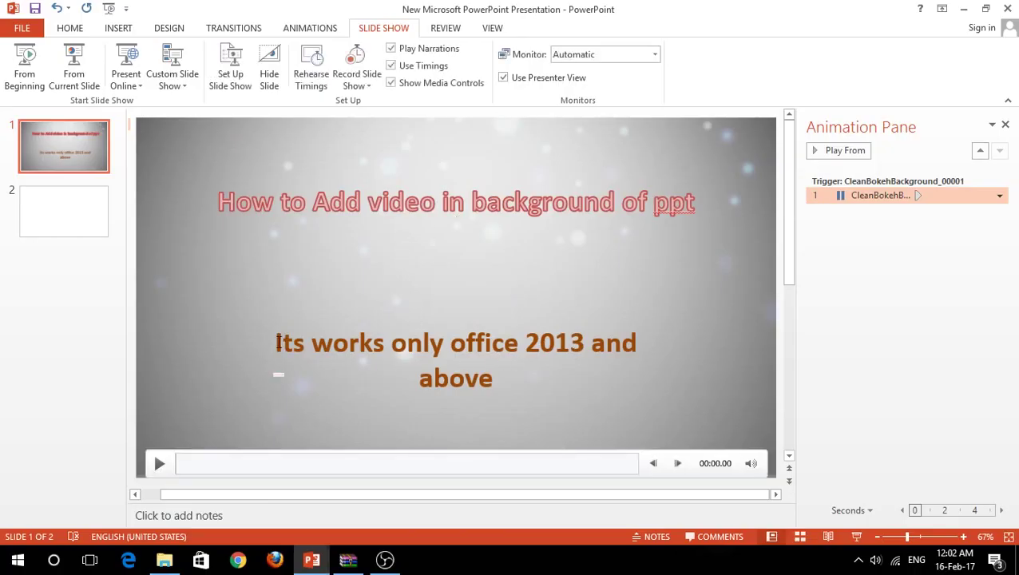
Overwrite the subtitle with 'Thank you for watching please Subscribe my channel', correcting a typo
left_click_drag(278, 342, 526, 389)
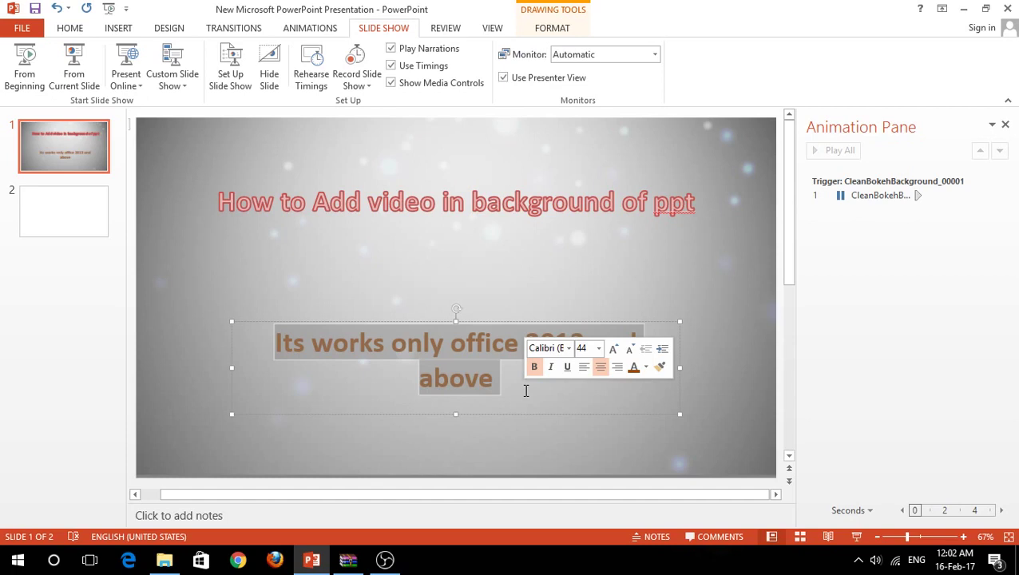
type("T")
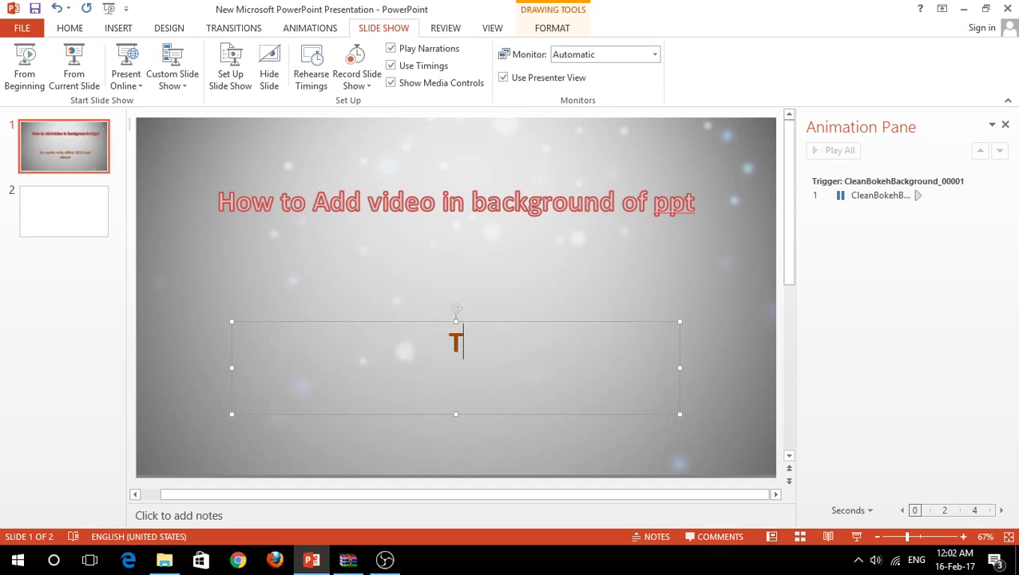
type("hank ")
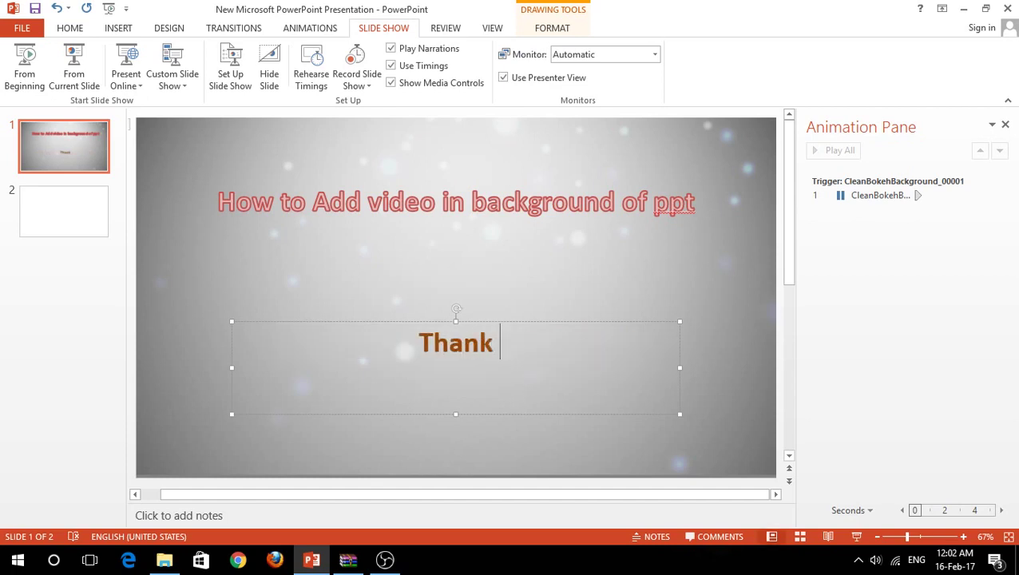
type("you ")
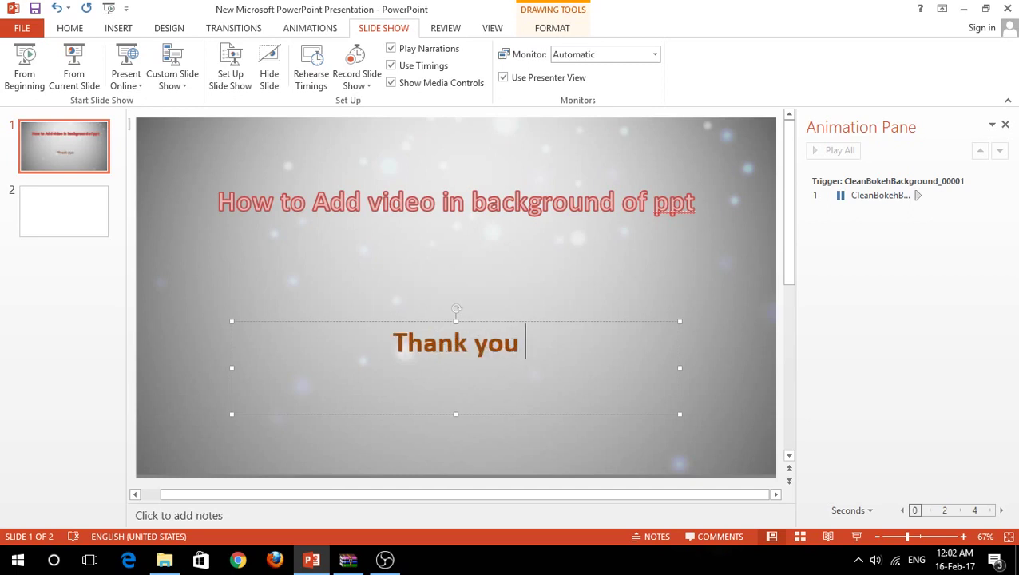
type("for wa")
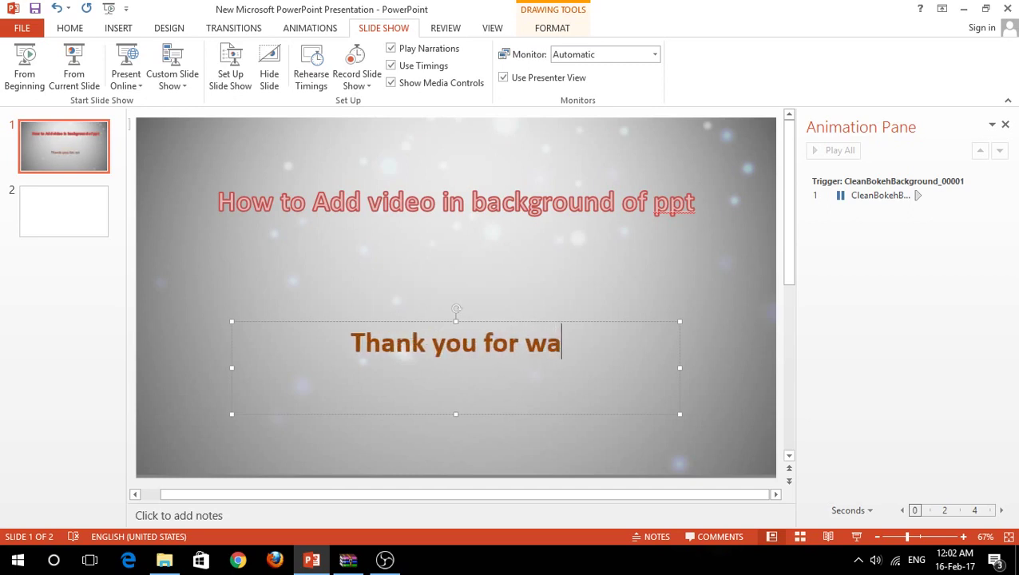
type("chin")
key("BackSpace")
key("BackSpace")
key("BackSpace")
key("BackSpace")
type("tchin")
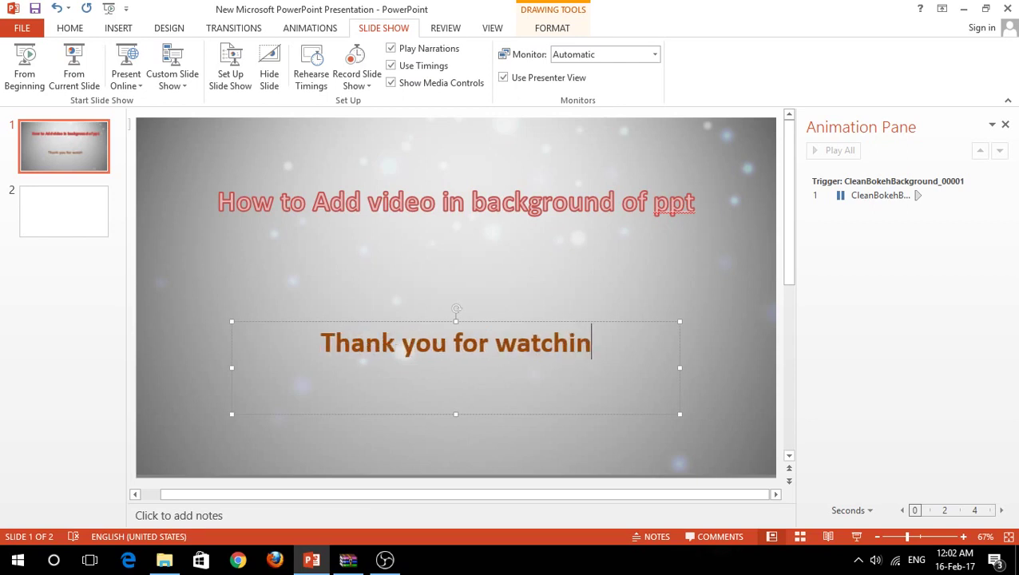
type("g pl")
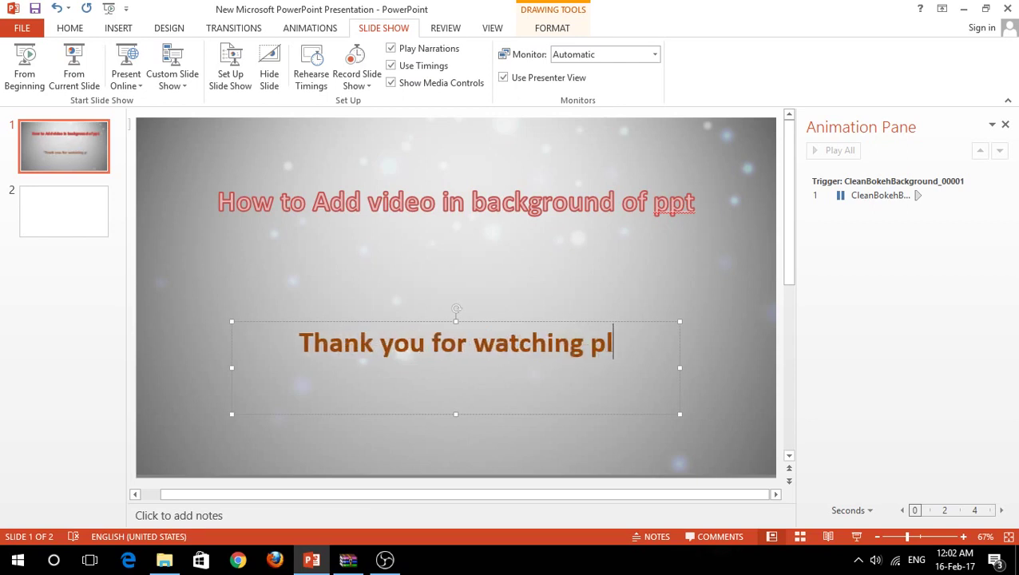
type("ease ")
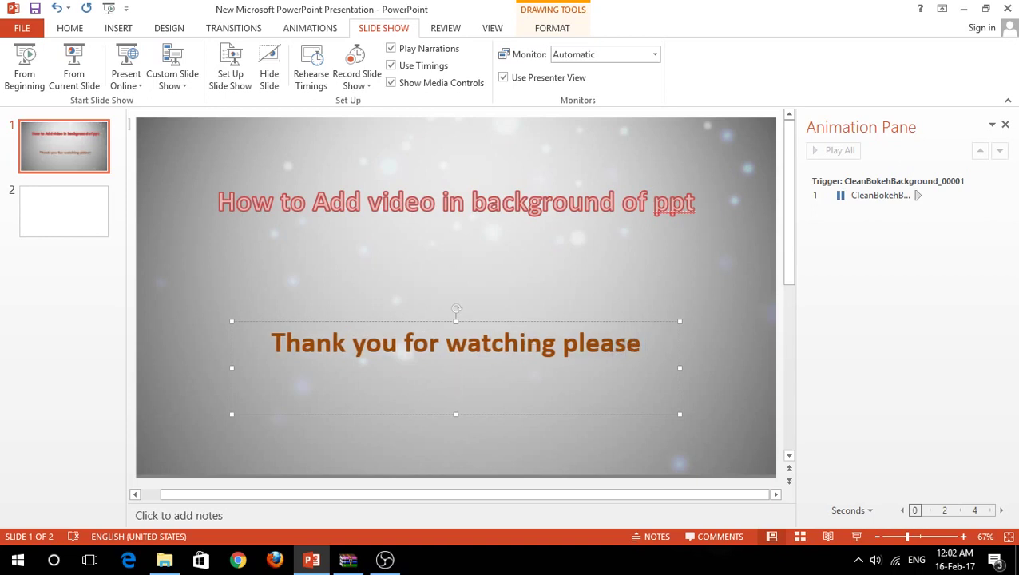
type("Subs")
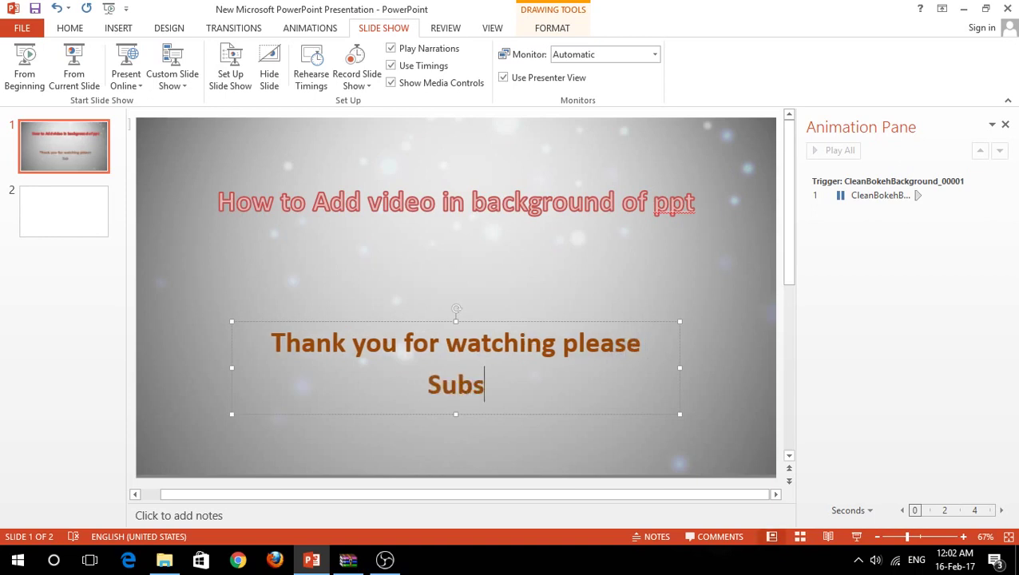
type("cribe ")
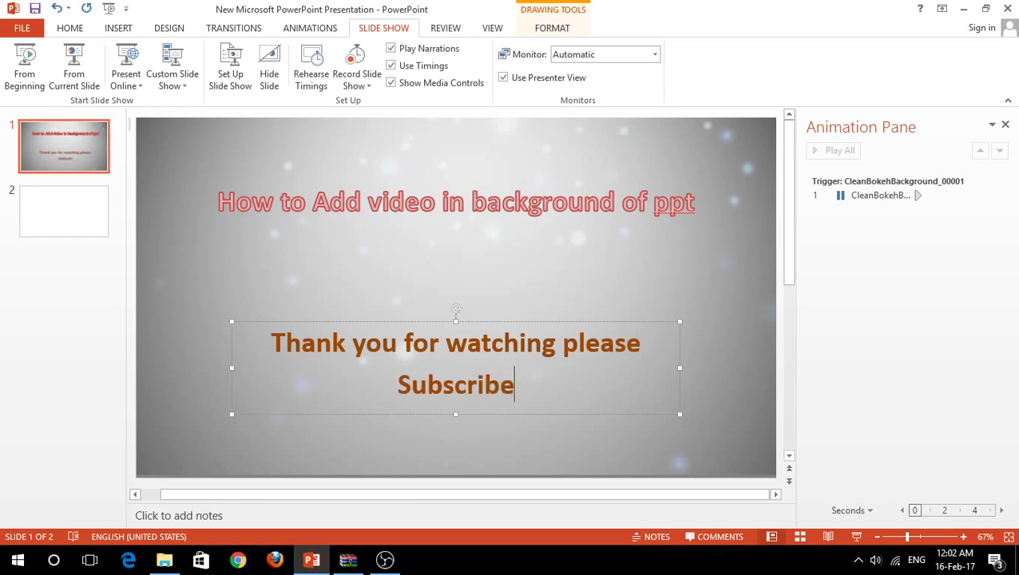
type("m")
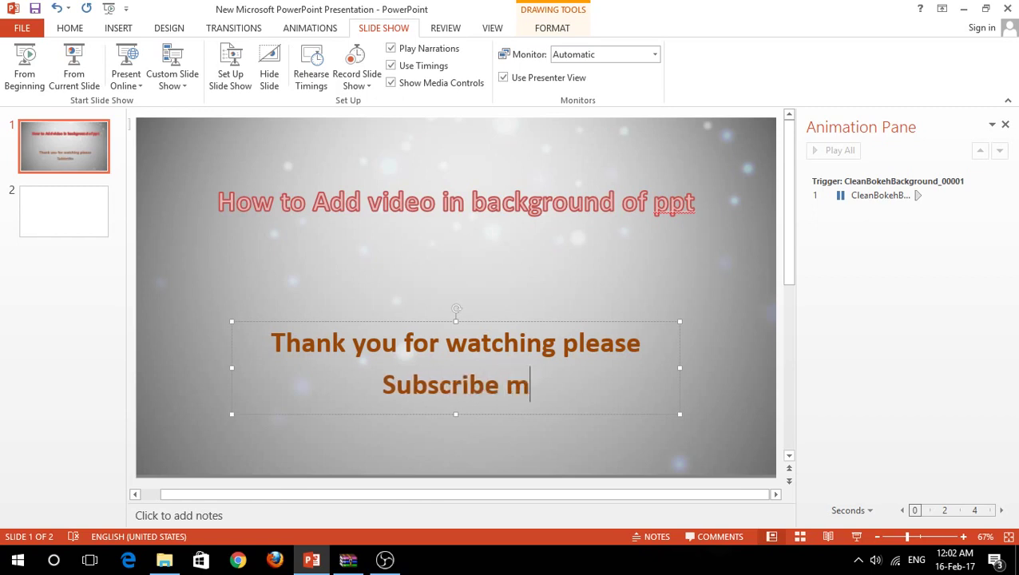
type("y channe")
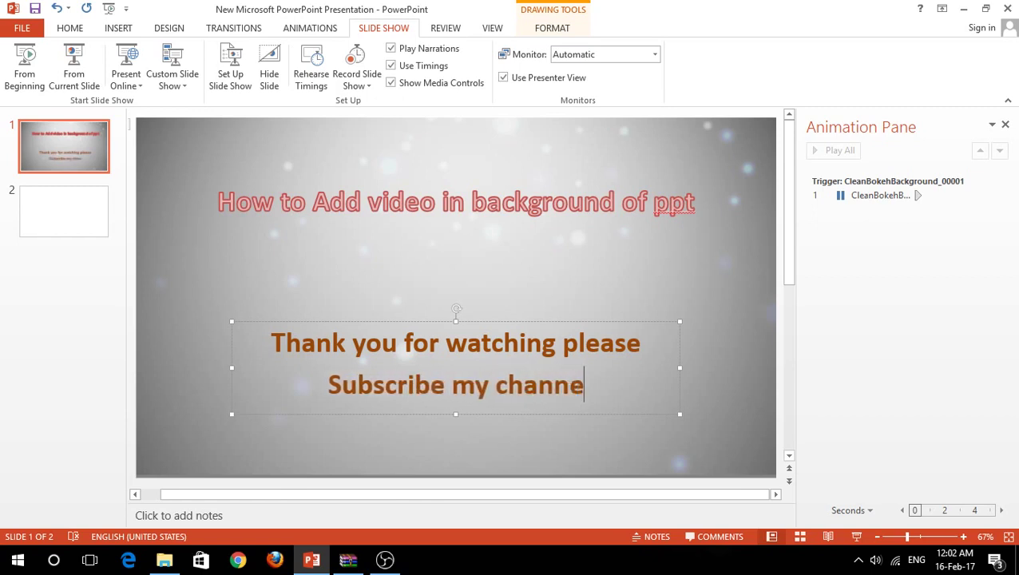
type("l")
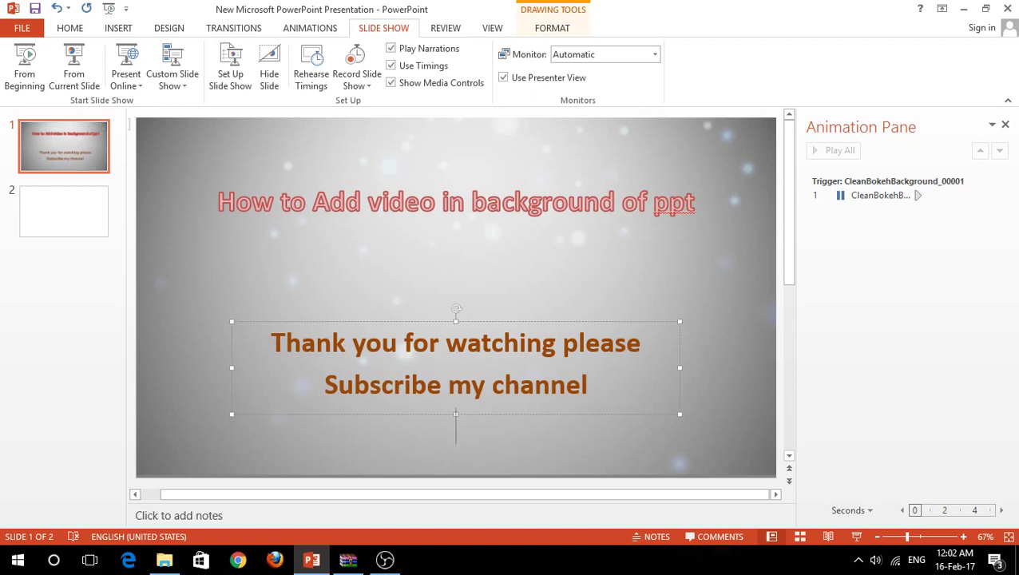
key("Return")
type("tha")
key("BackSpace")
key("BackSpace")
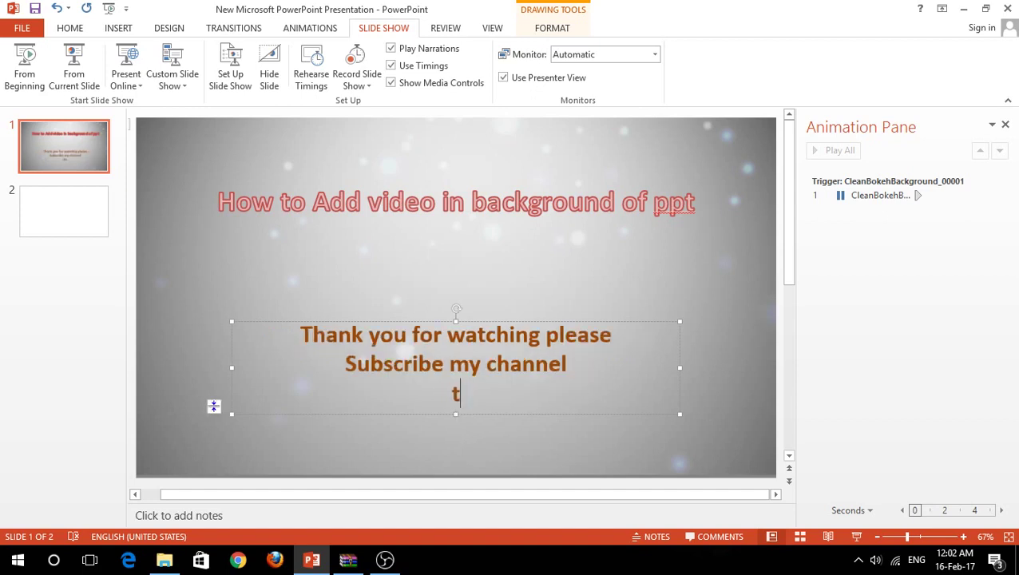